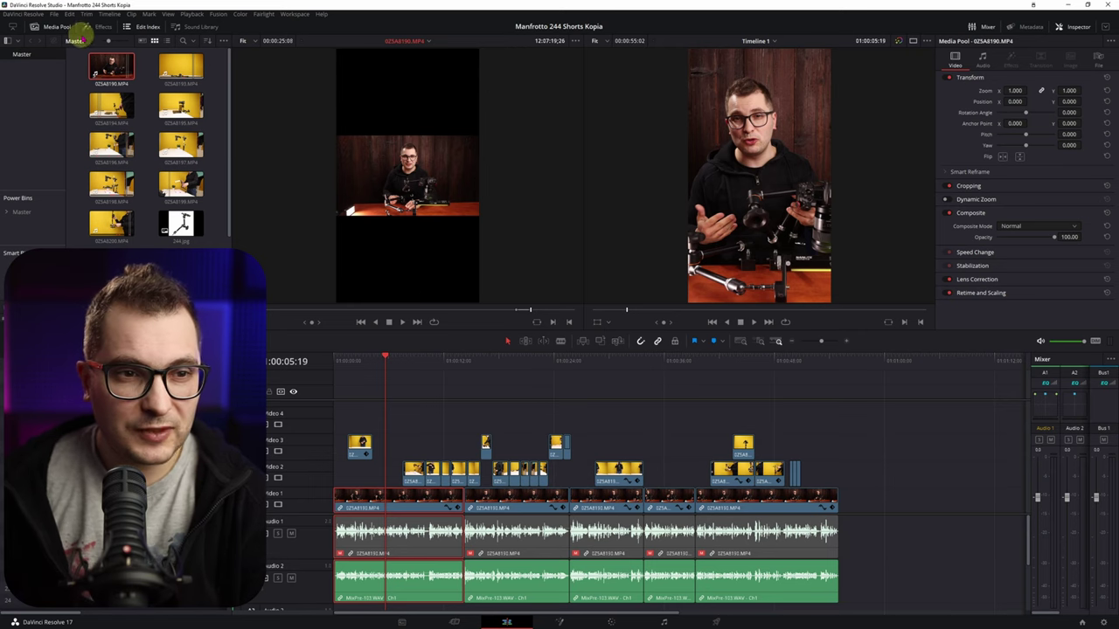
# - Confirm the 1080 × 1920 timeline in Project Settings without changes, then add clip 025A8190.MP4 at the timeline end
pyautogui.click(53, 14)
pyautogui.click(109, 183)
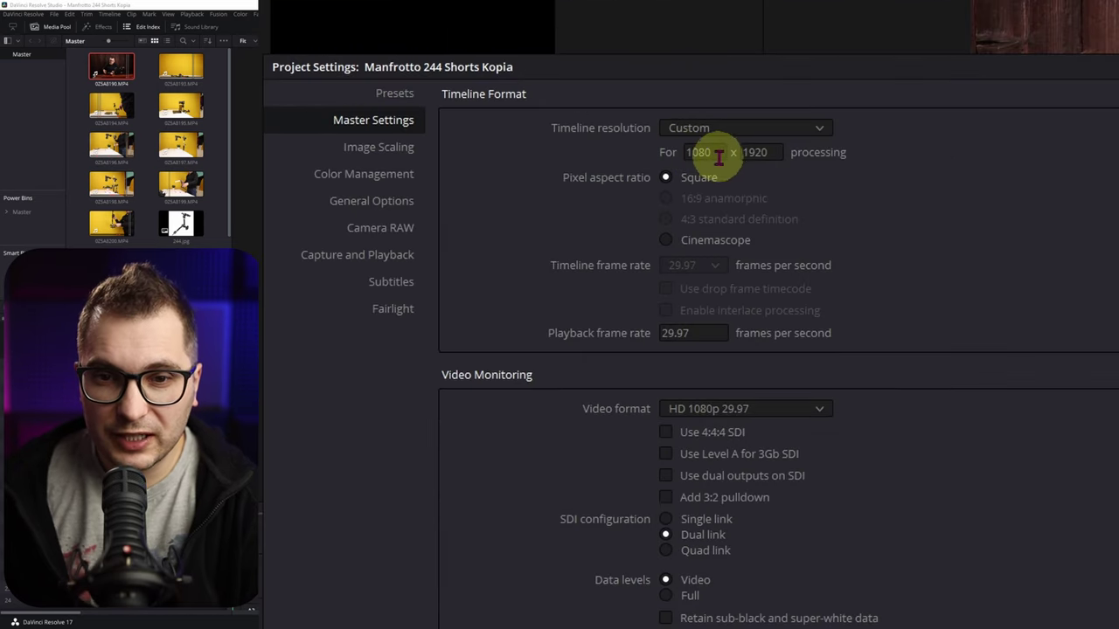
pyautogui.moveTo(778, 154); pyautogui.dragTo(734, 154)
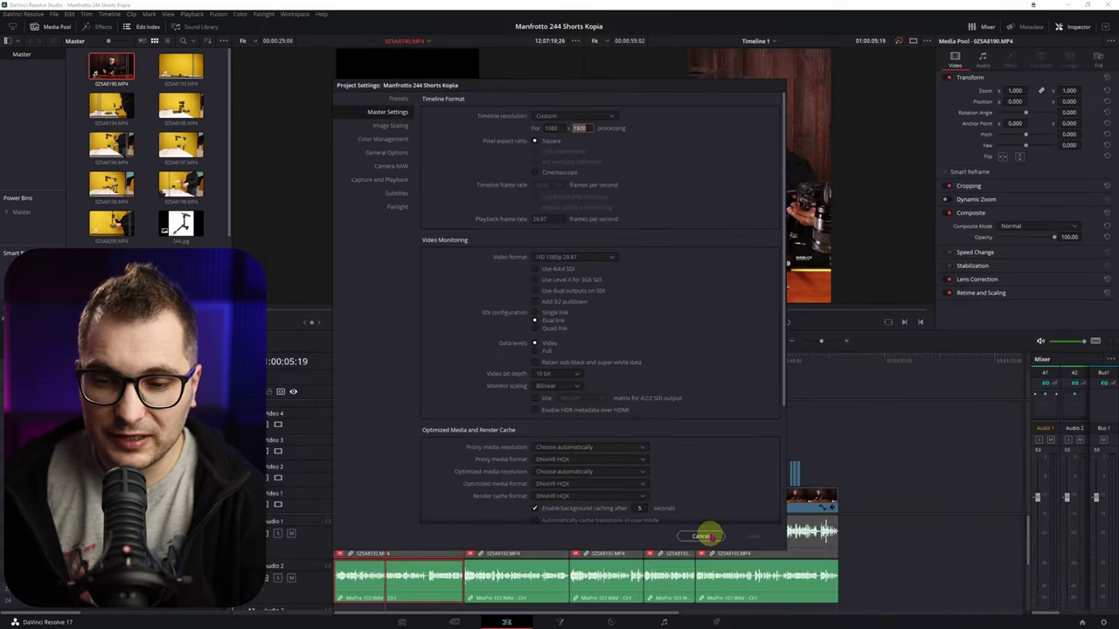
pyautogui.click(703, 536)
pyautogui.moveTo(469, 254); pyautogui.dragTo(884, 499)
pyautogui.click(912, 367)
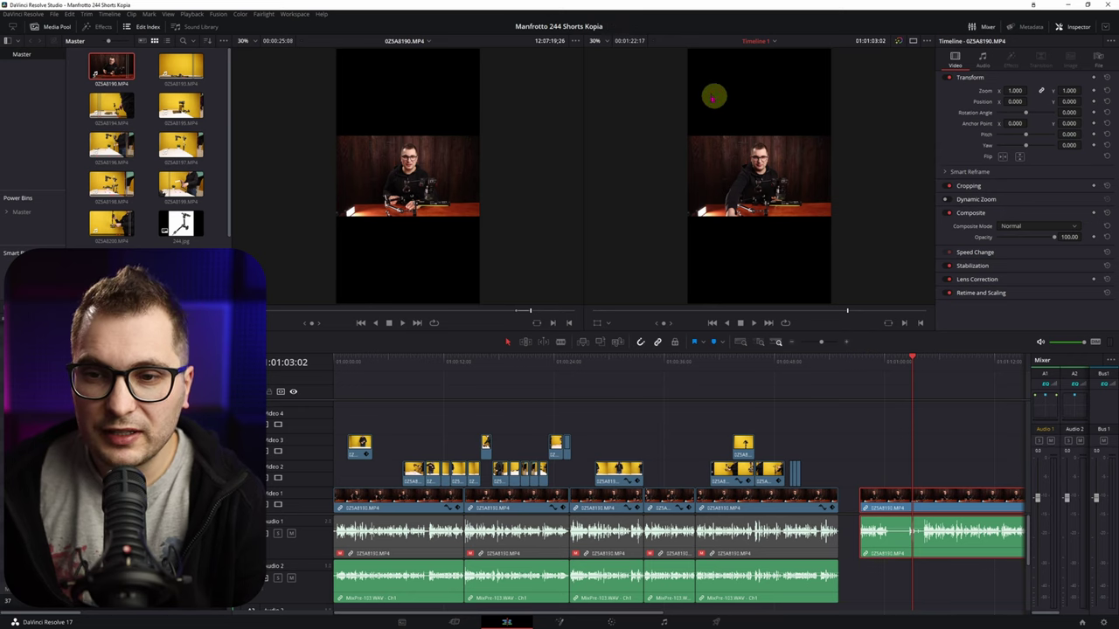
# - Raise the new clip's Transform Zoom to about 3 and shift its position to fill the vertical frame
pyautogui.moveTo(1014, 90); pyautogui.dragTo(565, 318)
pyautogui.click(1010, 101)
pyautogui.moveTo(1013, 102); pyautogui.dragTo(1040, 103)
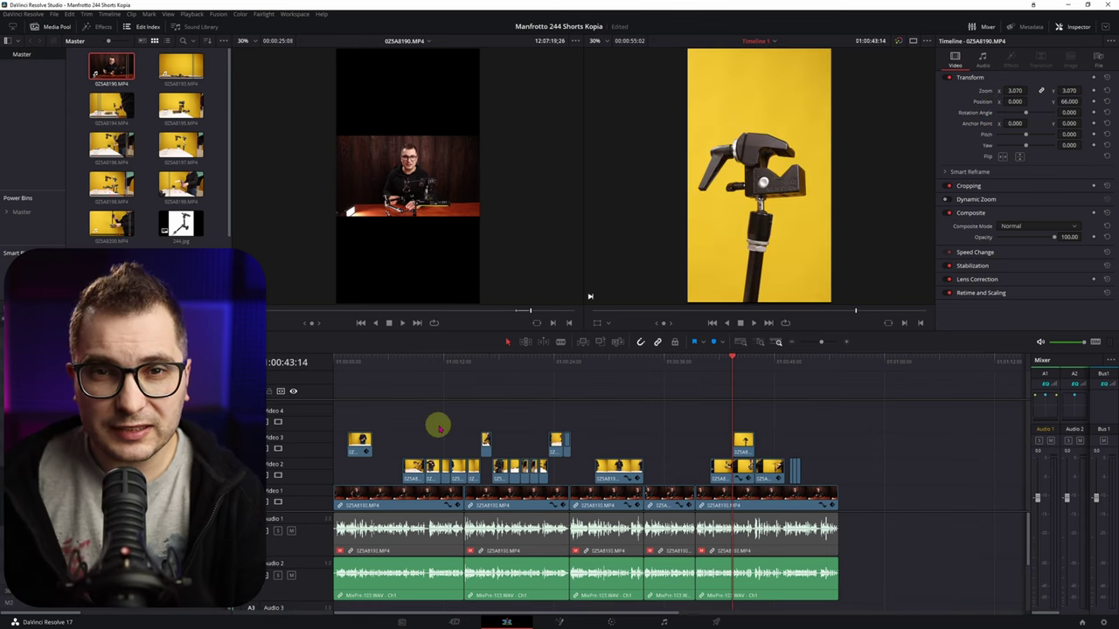
pyautogui.click(716, 622)
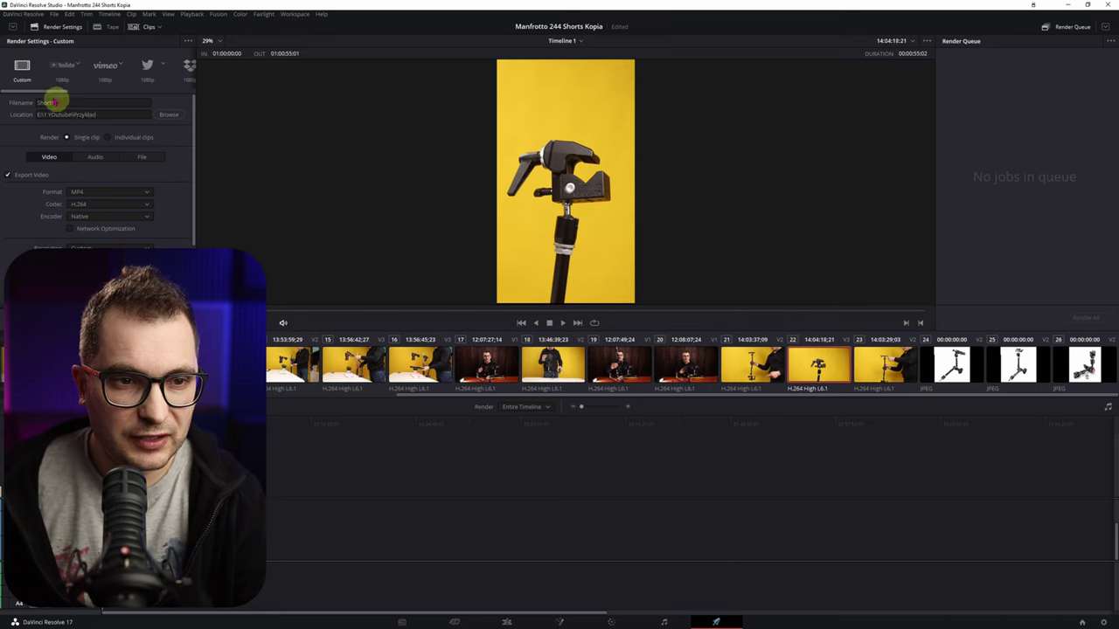
# - On the Deliver page, edit the 1080 render width for the custom resolution
pyautogui.scroll(-3, 70, 193)
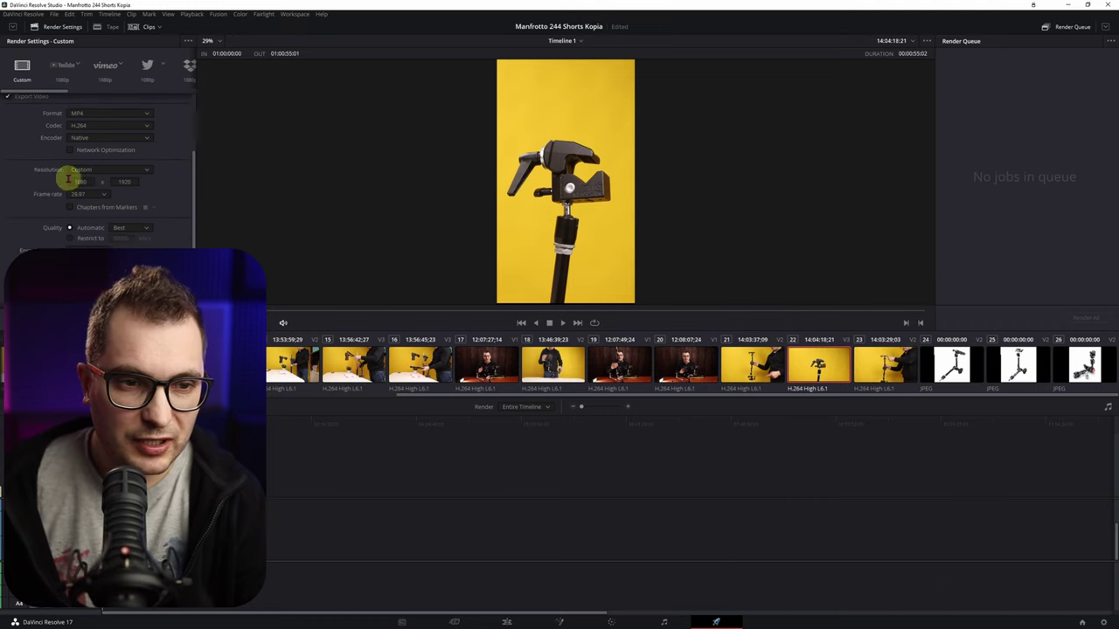
pyautogui.click(80, 182)
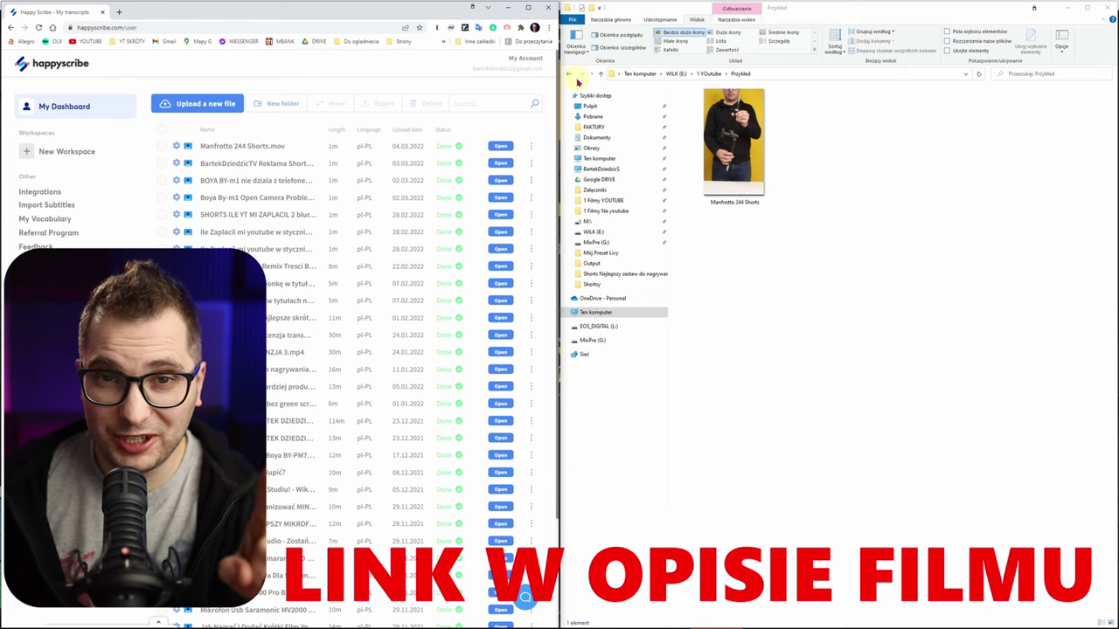
# - Start a new Happy Scribe upload of the rendered Manfrotto 244 Shorts video
pyautogui.click(187, 104)
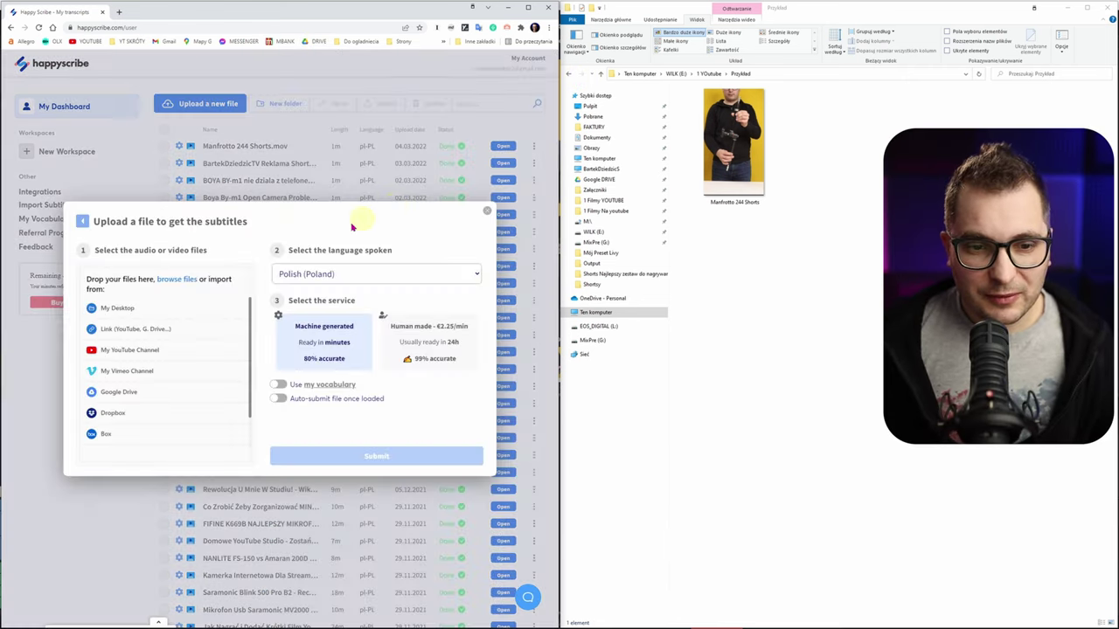
pyautogui.click(127, 307)
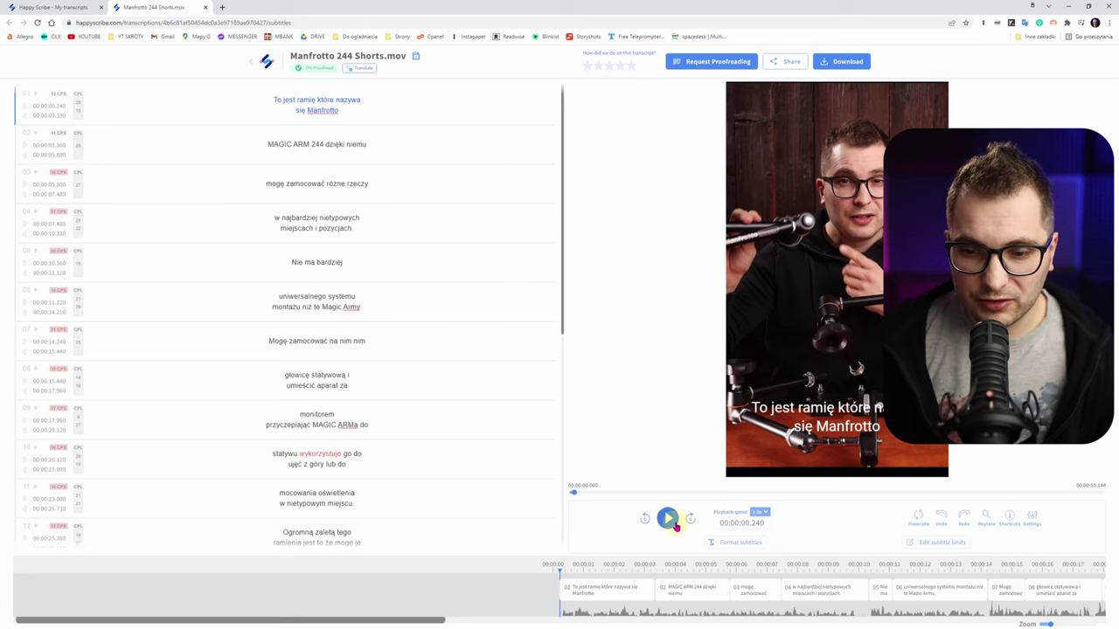
# - Preview the video, then split subtitle 3 before 'różne' so 'różne rzeczy' stands alone
pyautogui.click(668, 519)
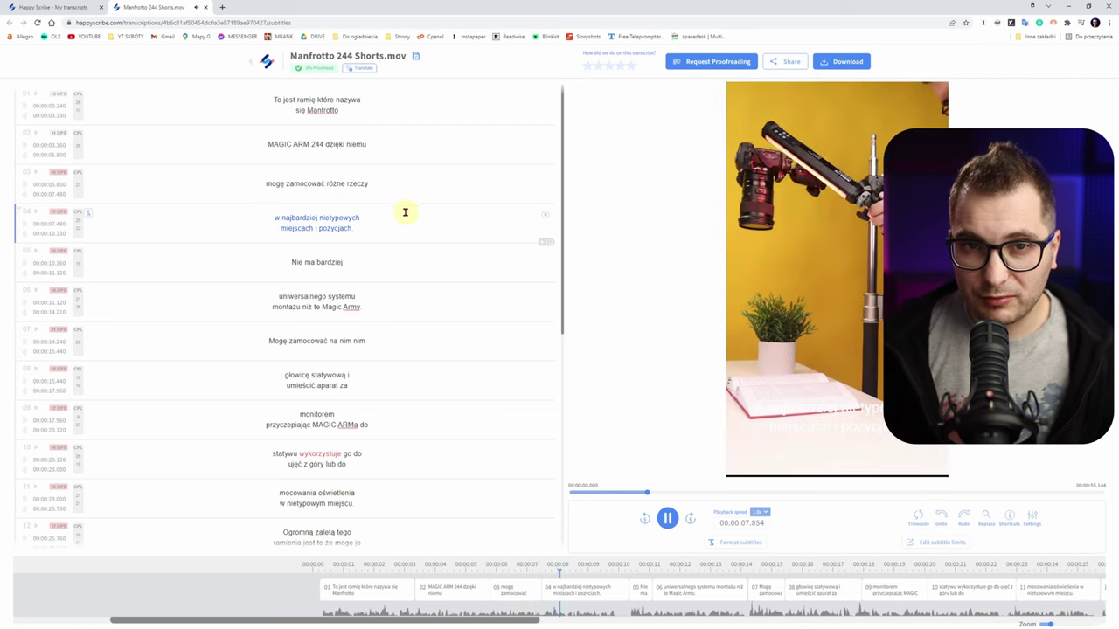
pyautogui.press('Tab')
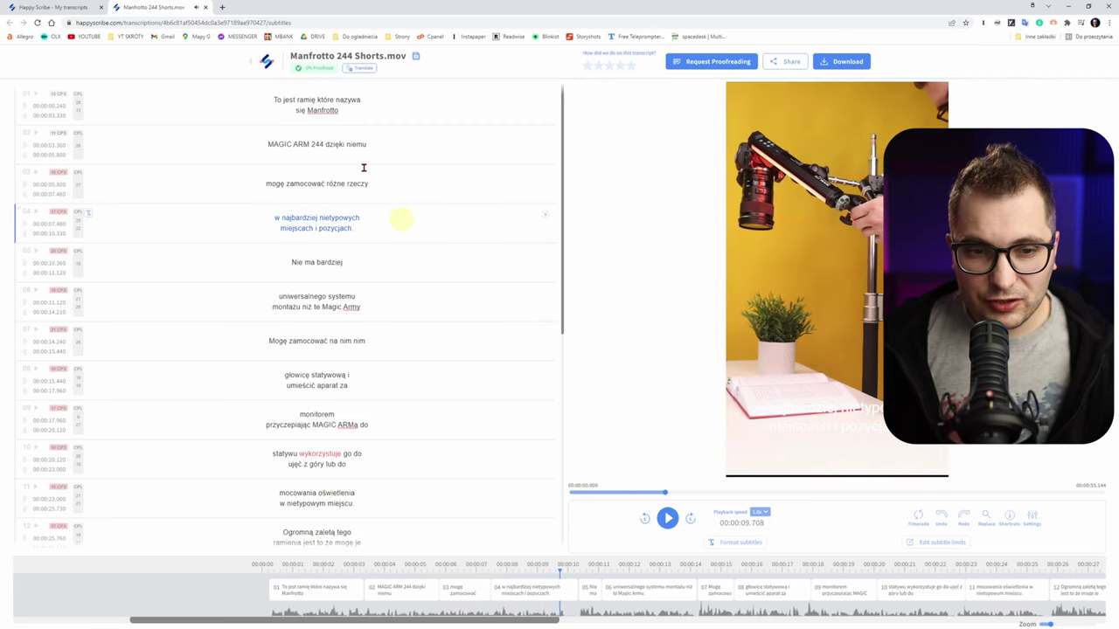
pyautogui.click(327, 185)
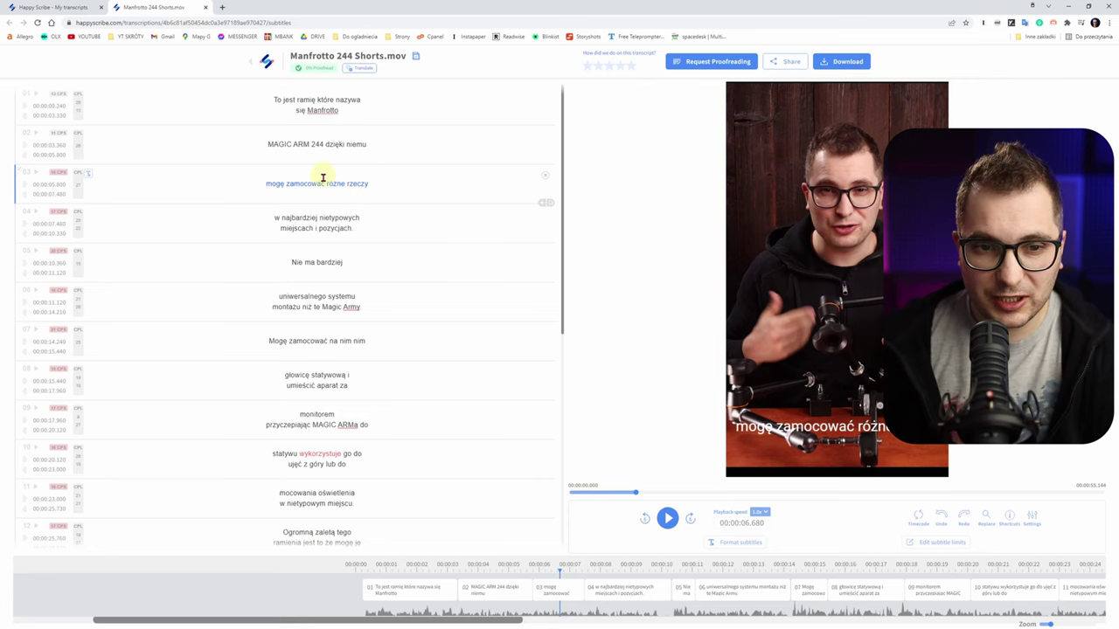
pyautogui.press('Return')
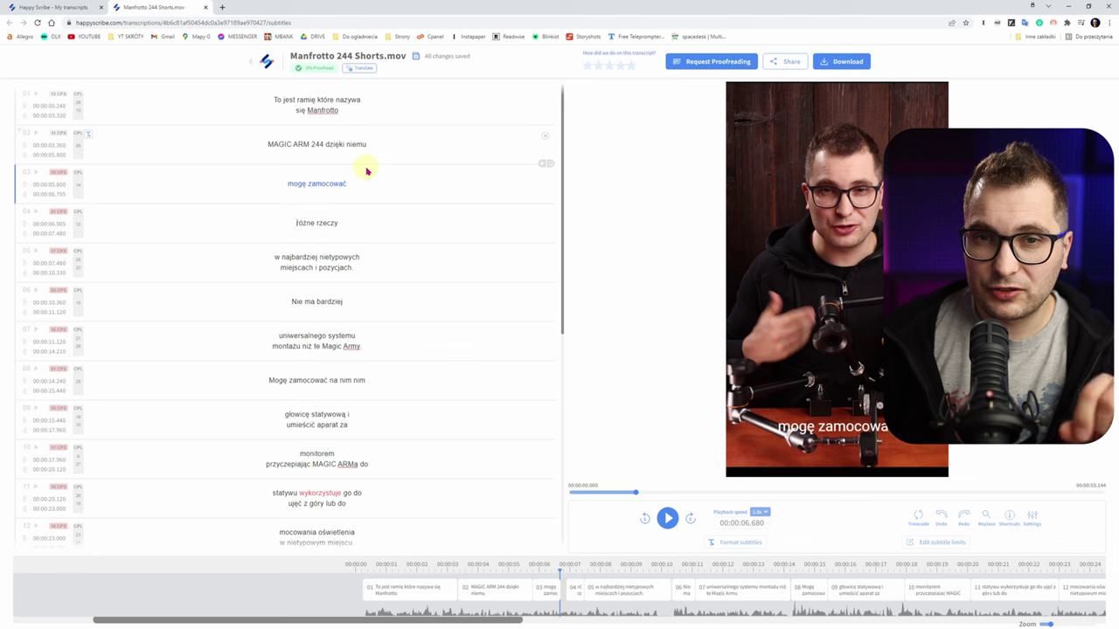
pyautogui.click(53, 7)
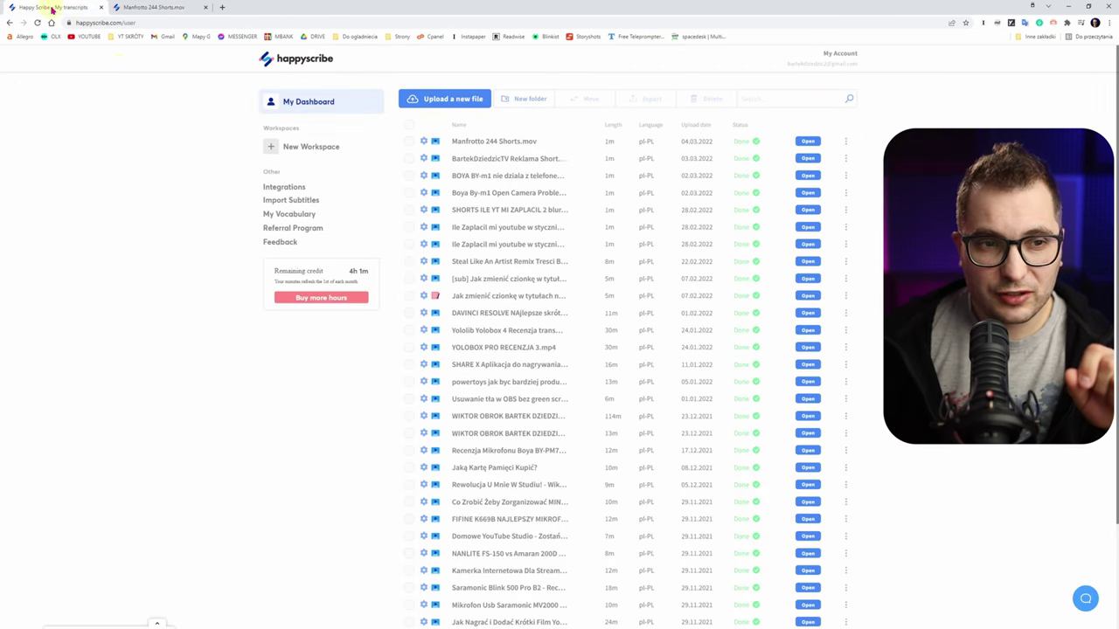
pyautogui.click(291, 214)
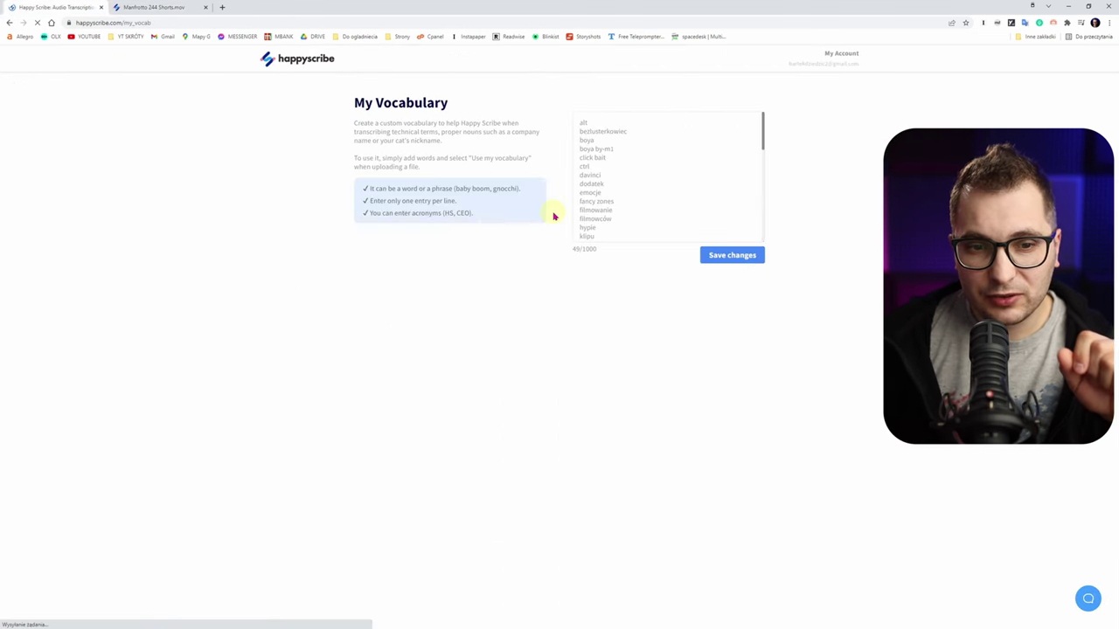
pyautogui.scroll(-4, 647, 155)
pyautogui.scroll(4, 661, 172)
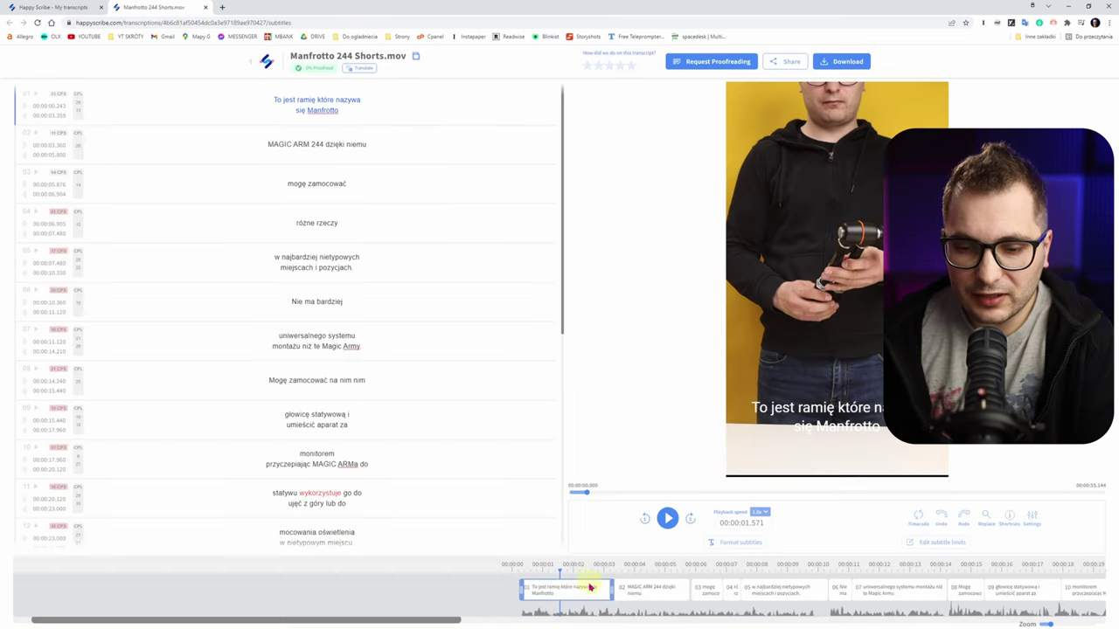
# - Drag subtitle block 01 so it starts slightly after zero, then open Format subtitles
pyautogui.moveTo(583, 588); pyautogui.dragTo(577, 592)
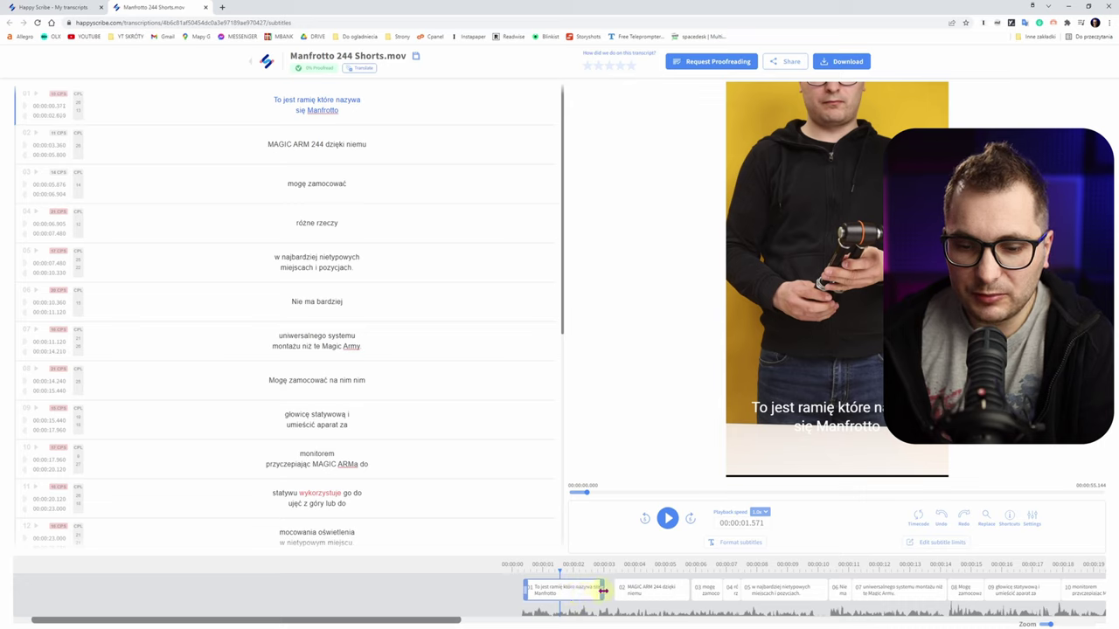
pyautogui.moveTo(561, 594); pyautogui.dragTo(570, 593)
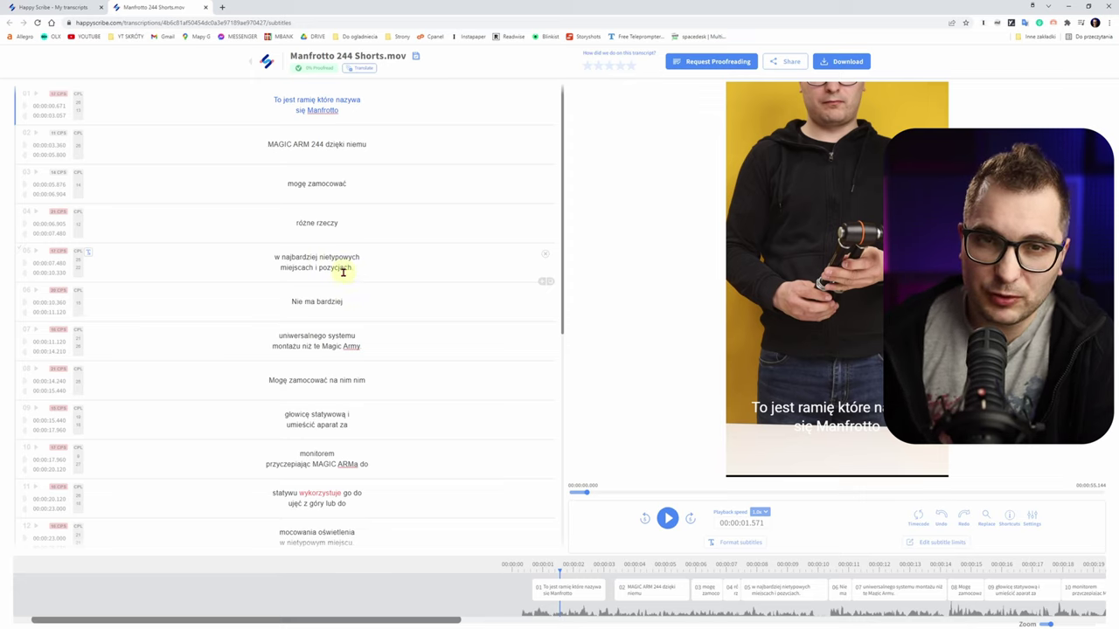
pyautogui.click(741, 544)
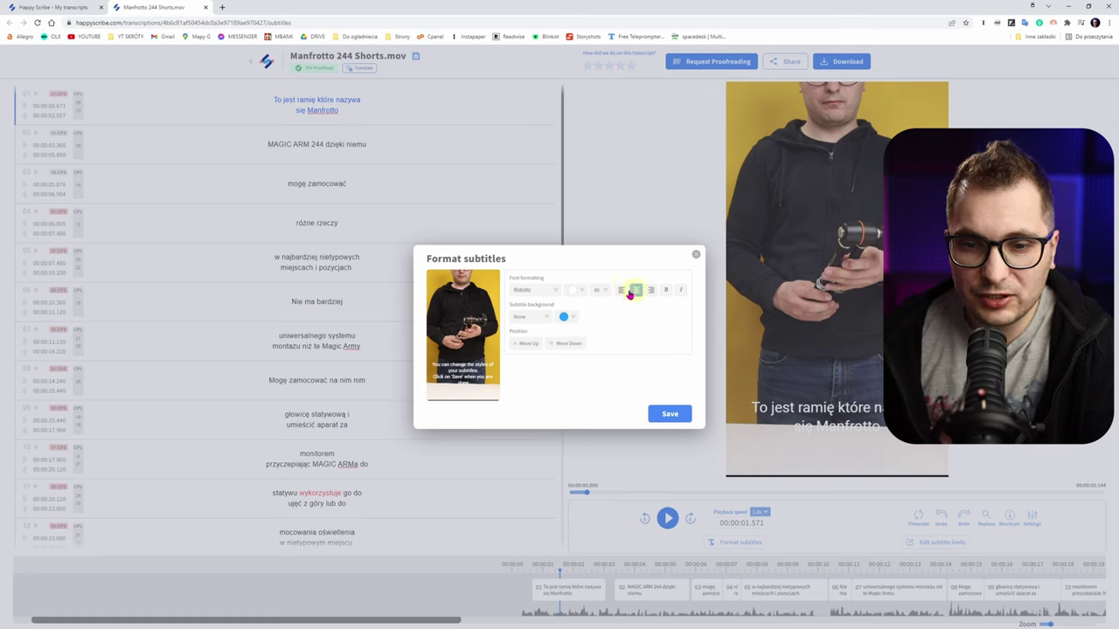
# - Give the subtitles a Wrap background, keep their position unchanged, and save the style
pyautogui.click(536, 321)
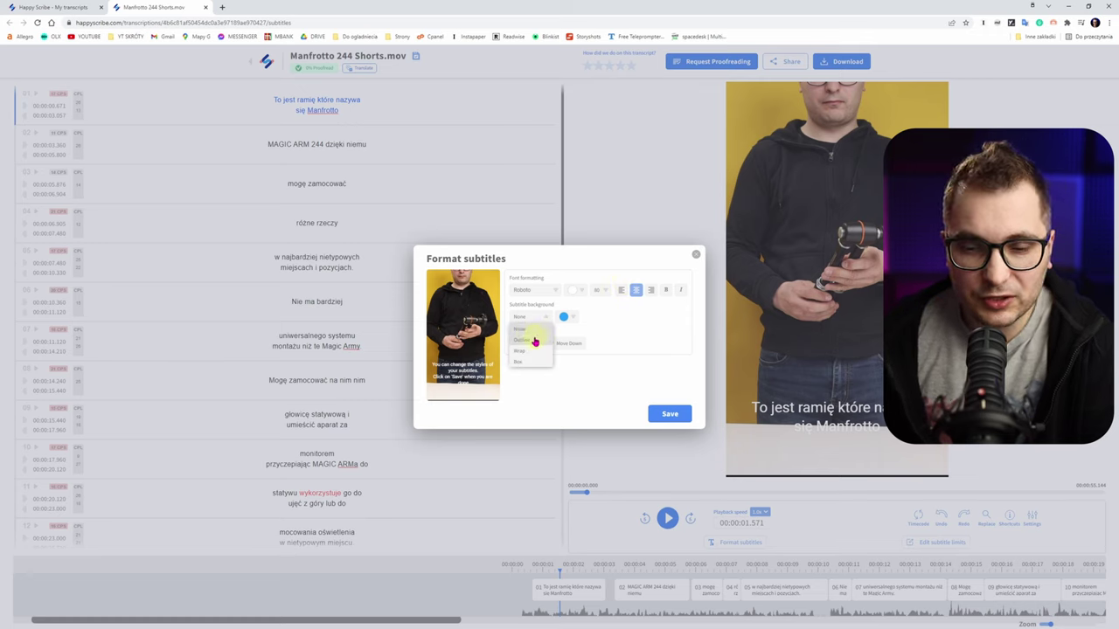
pyautogui.click(531, 351)
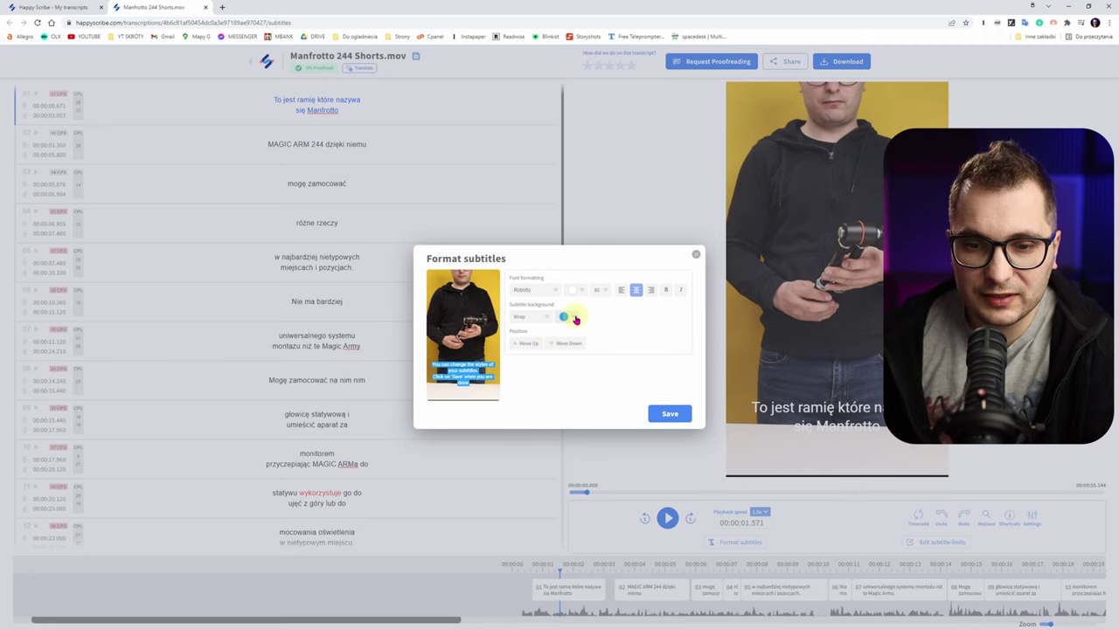
pyautogui.click(555, 349)
pyautogui.click(563, 347)
pyautogui.click(530, 349)
pyautogui.click(523, 349)
pyautogui.click(523, 350)
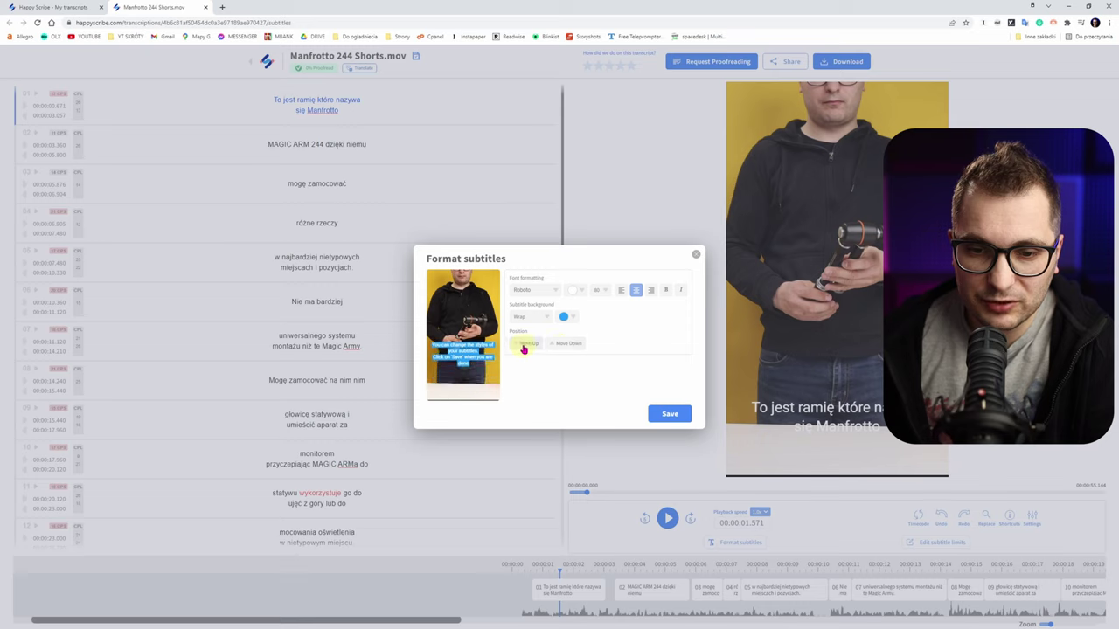
pyautogui.click(559, 352)
pyautogui.click(559, 351)
pyautogui.click(670, 412)
pyautogui.click(926, 543)
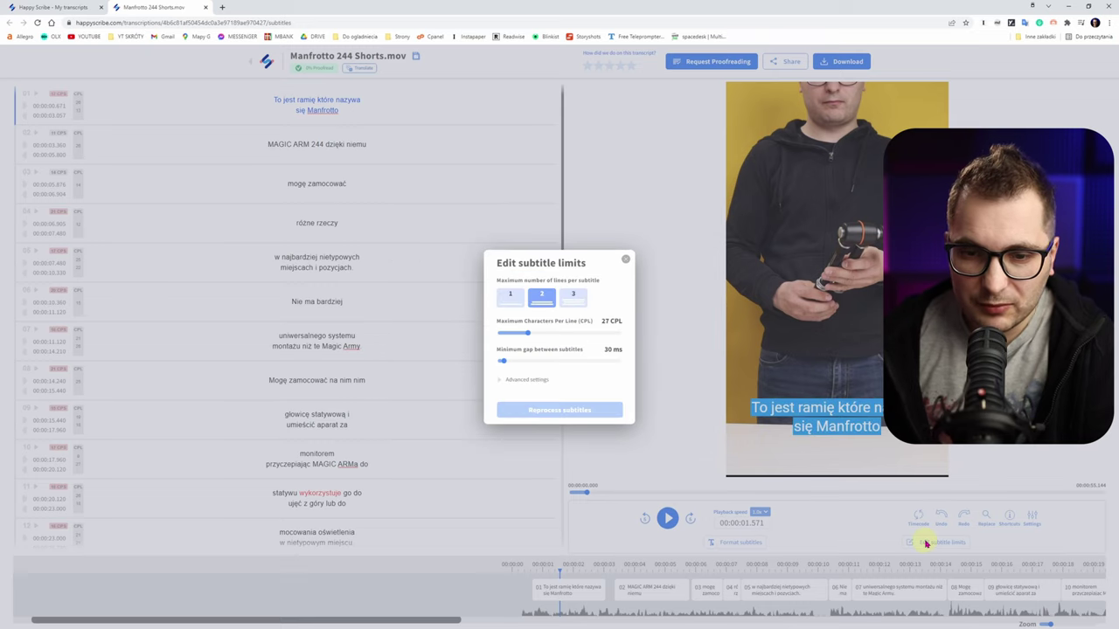
# - Reprocess subtitles with 1 line, 20 CPL, 0 ms gap, 10 CPS and 0 s minimum duration
pyautogui.click(511, 297)
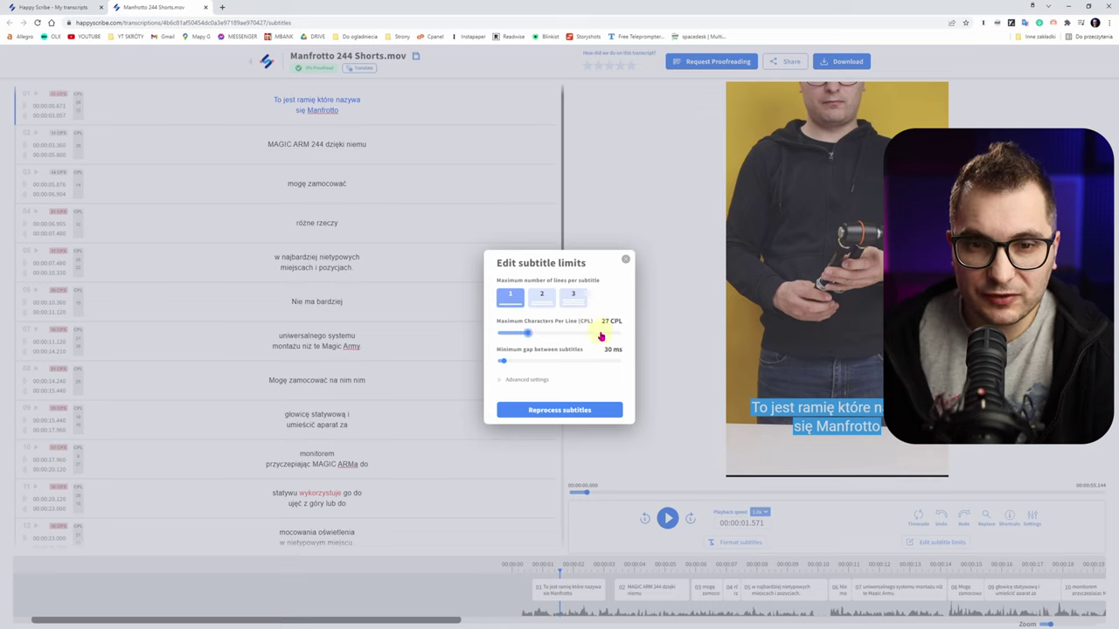
pyautogui.moveTo(529, 337); pyautogui.dragTo(498, 335)
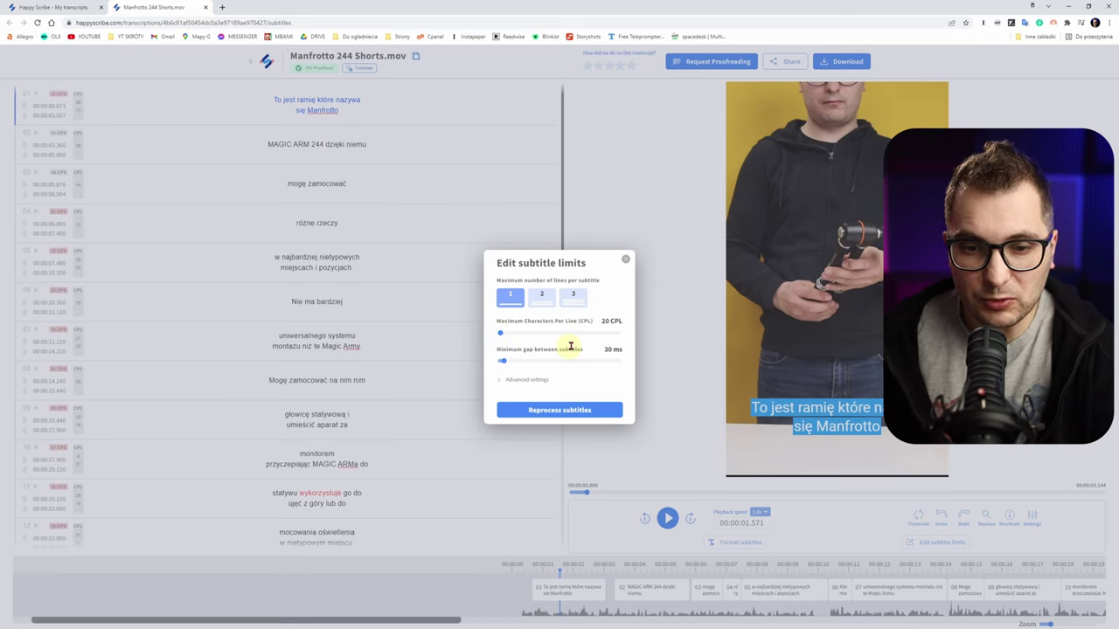
pyautogui.click(506, 365)
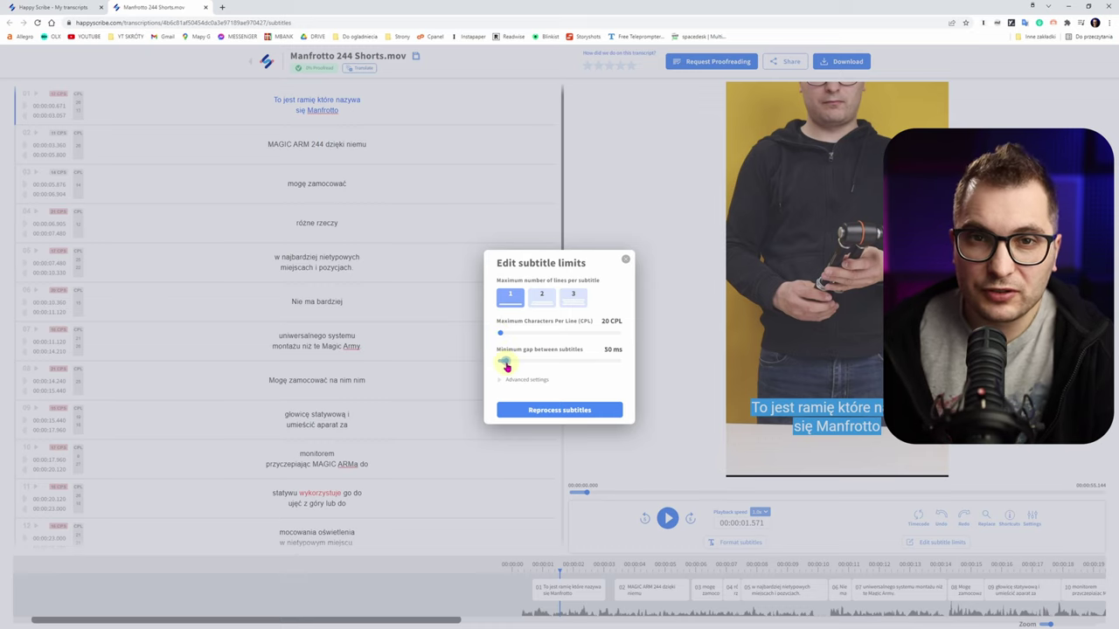
pyautogui.moveTo(505, 367); pyautogui.dragTo(500, 365)
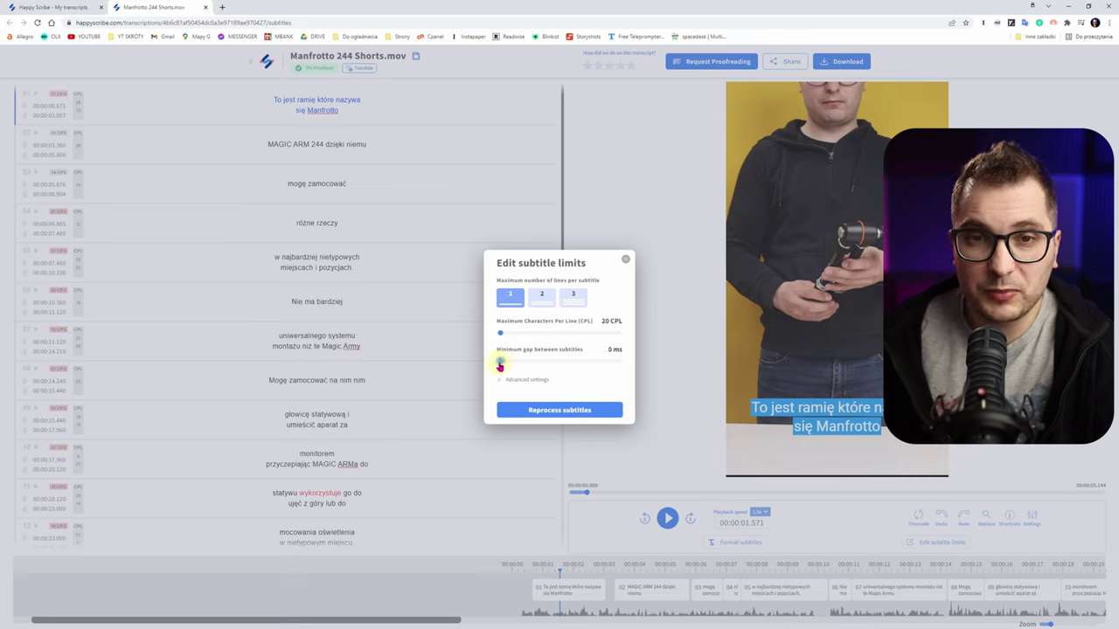
pyautogui.click(499, 379)
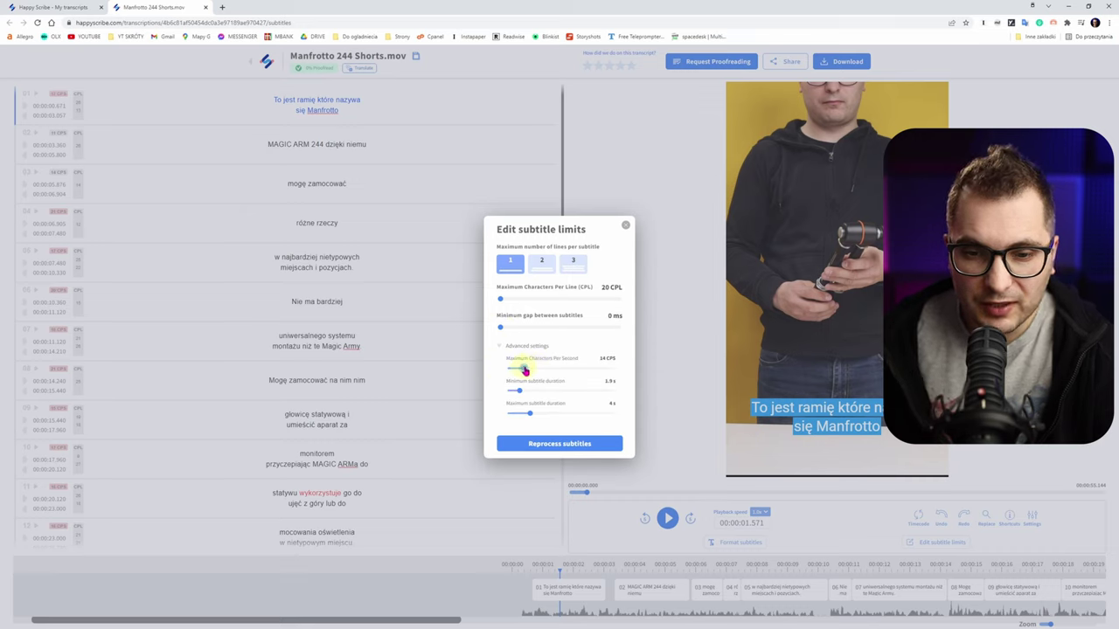
pyautogui.moveTo(544, 368); pyautogui.dragTo(483, 374)
pyautogui.click(522, 390)
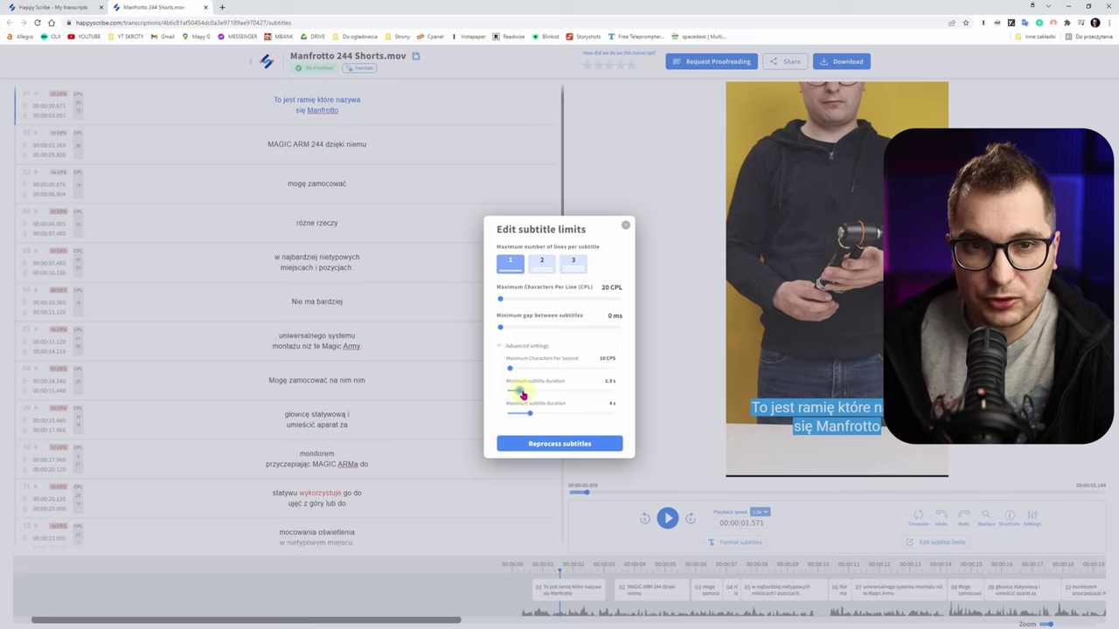
pyautogui.moveTo(522, 395); pyautogui.dragTo(499, 393)
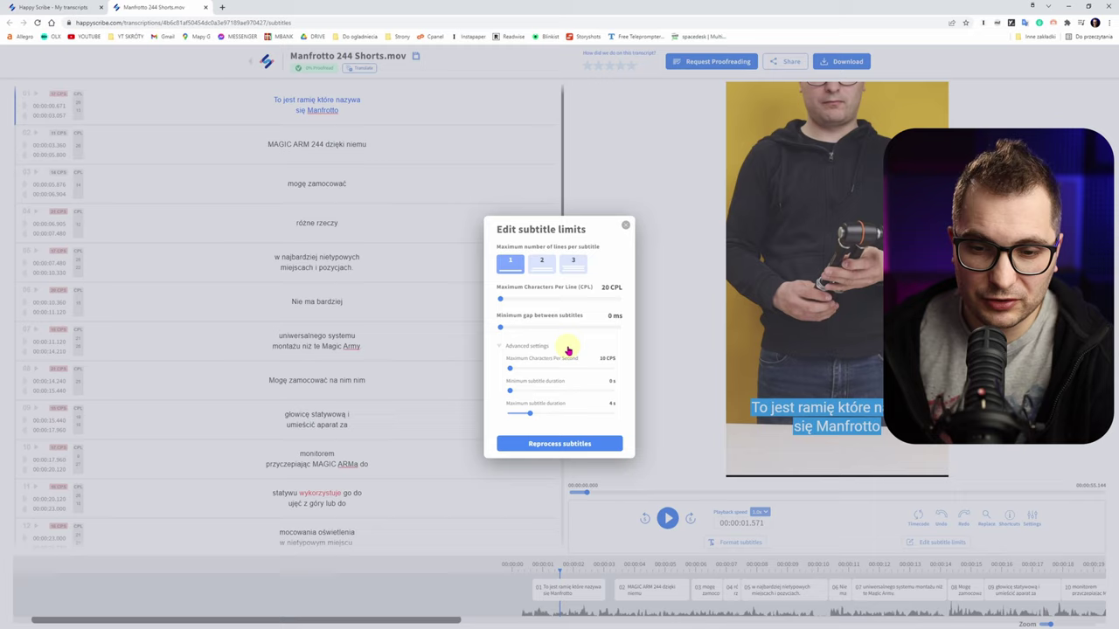
pyautogui.click(574, 444)
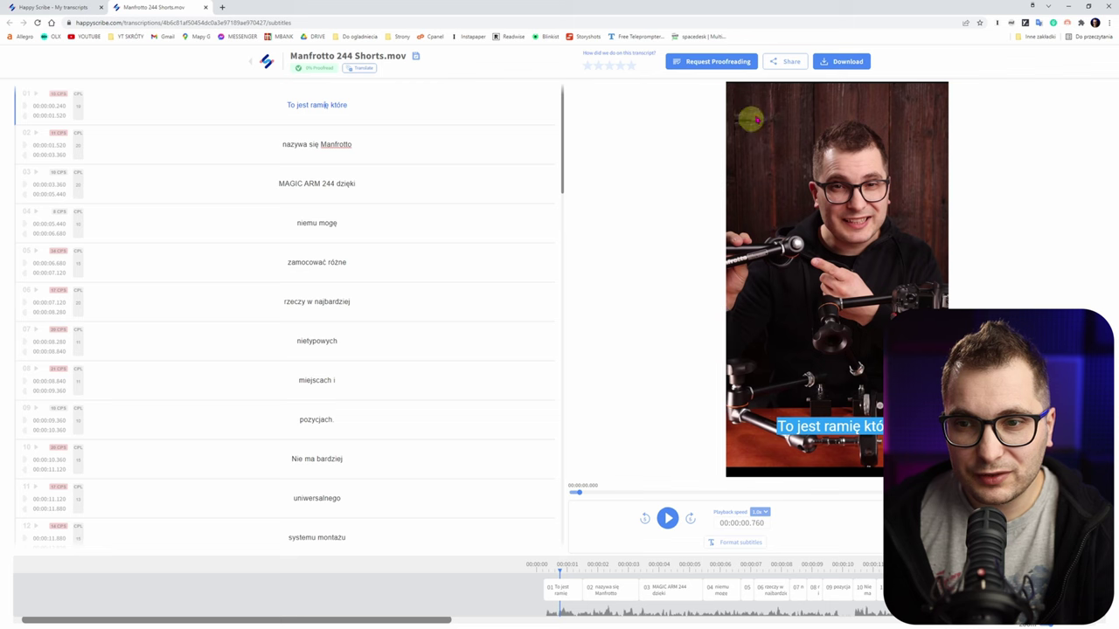
# - Download the Manfrotto 244 Shorts video with subtitles burned into the picture
pyautogui.click(852, 61)
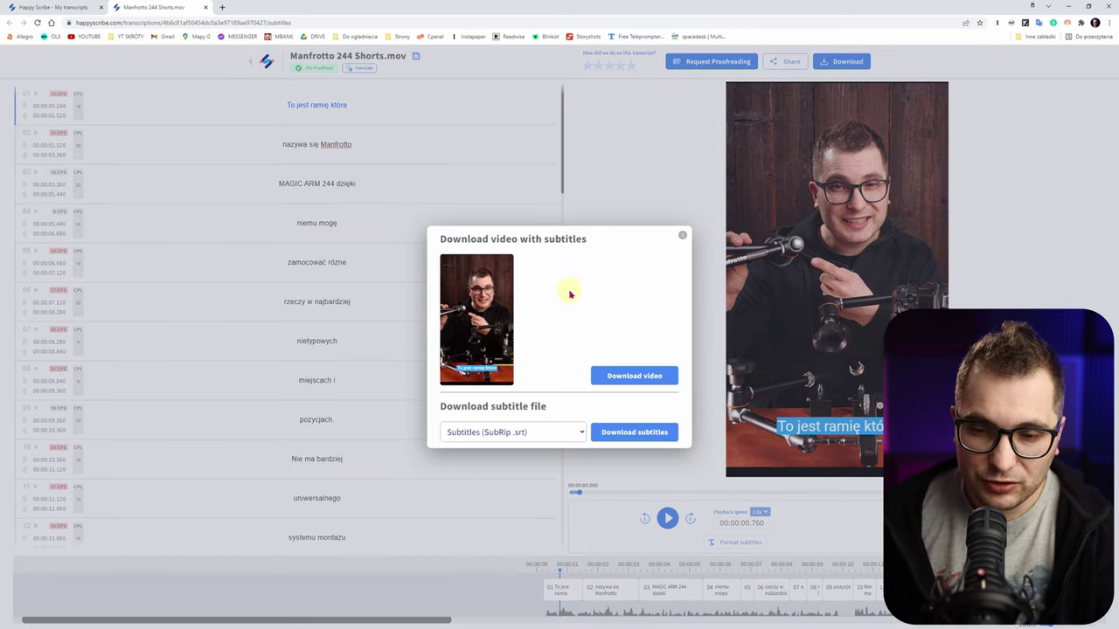
pyautogui.click(647, 376)
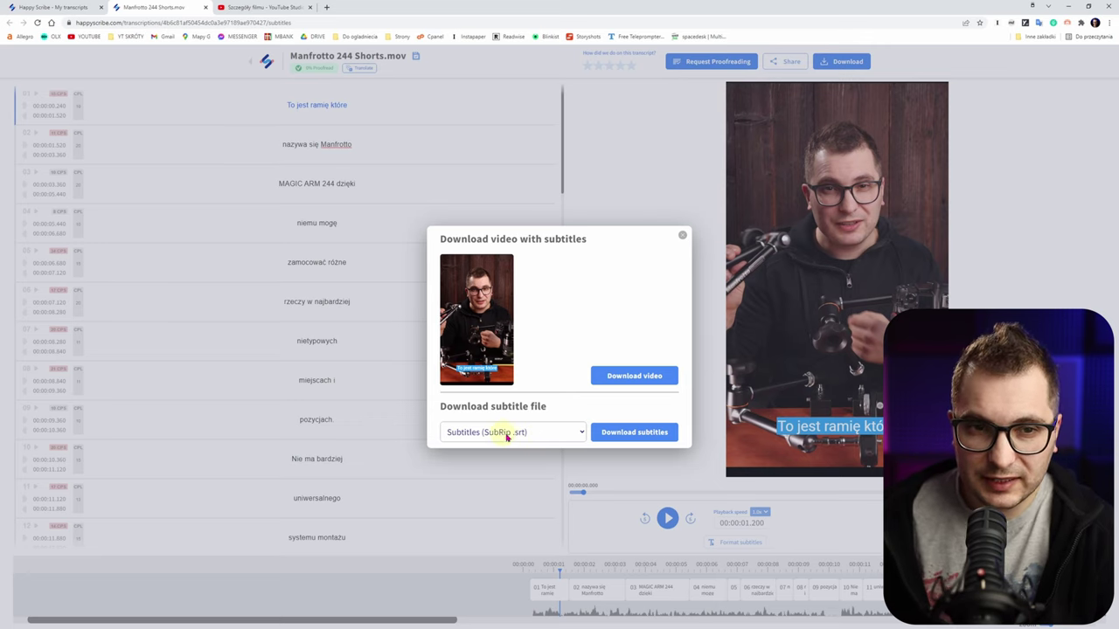
pyautogui.click(234, 9)
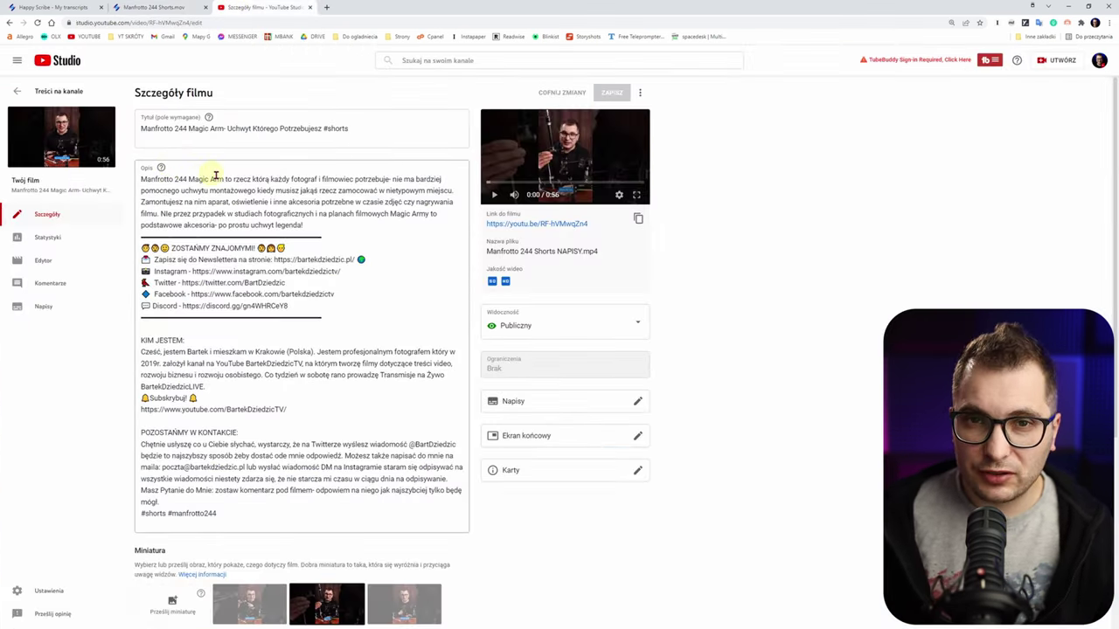
# - In Napisy, add Polish subtitles for the original by uploading the SRT file, then publish them
pyautogui.click(50, 308)
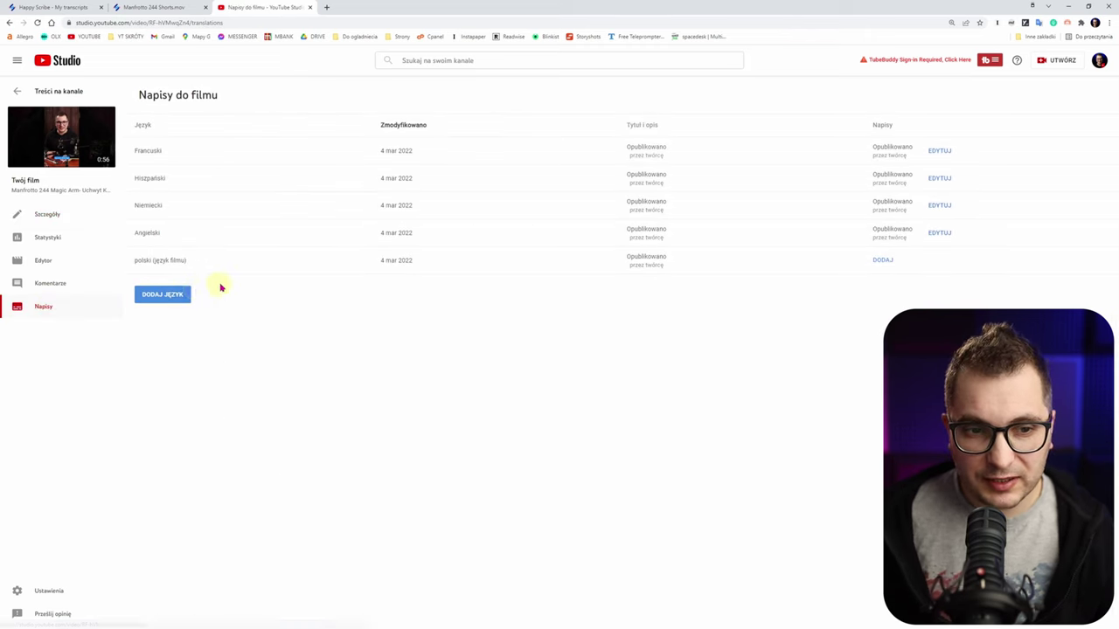
pyautogui.click(162, 297)
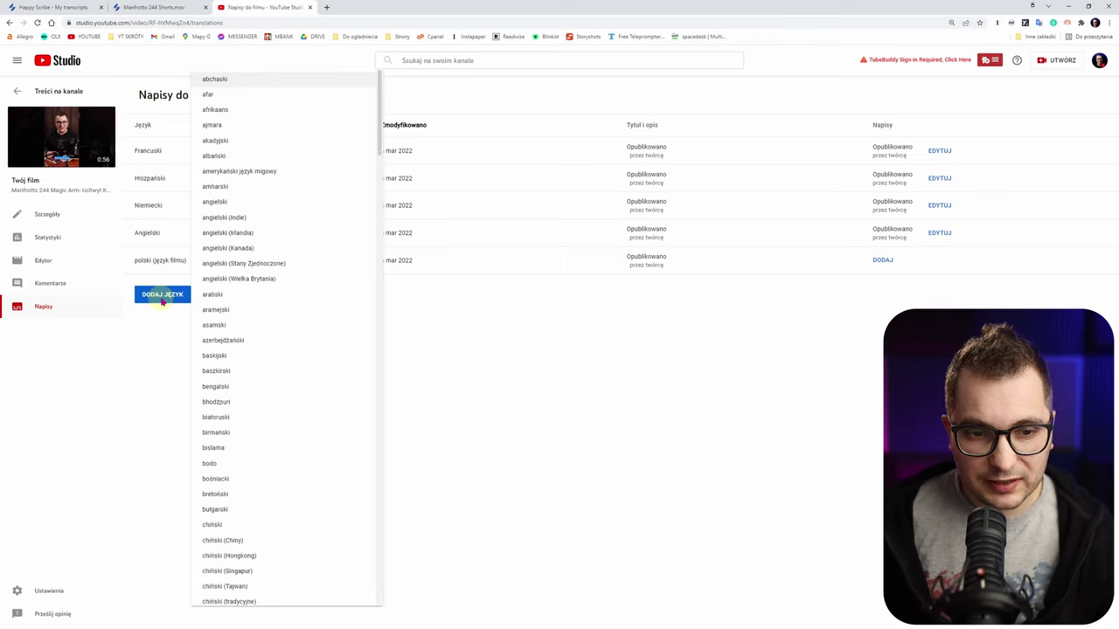
pyautogui.write('po')
pyautogui.click(679, 341)
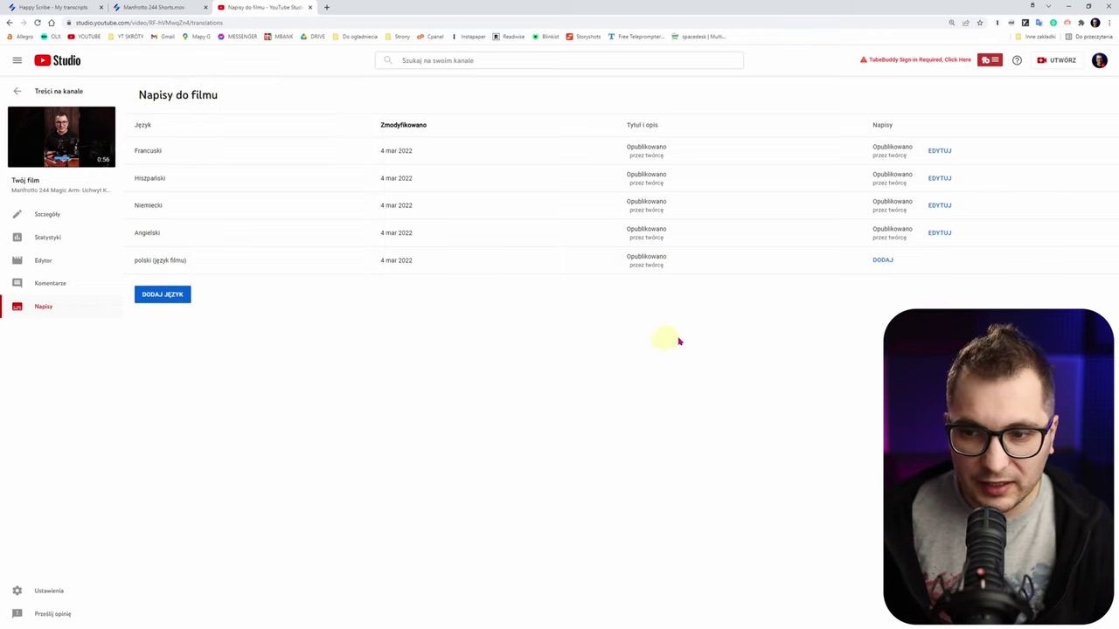
pyautogui.click(883, 260)
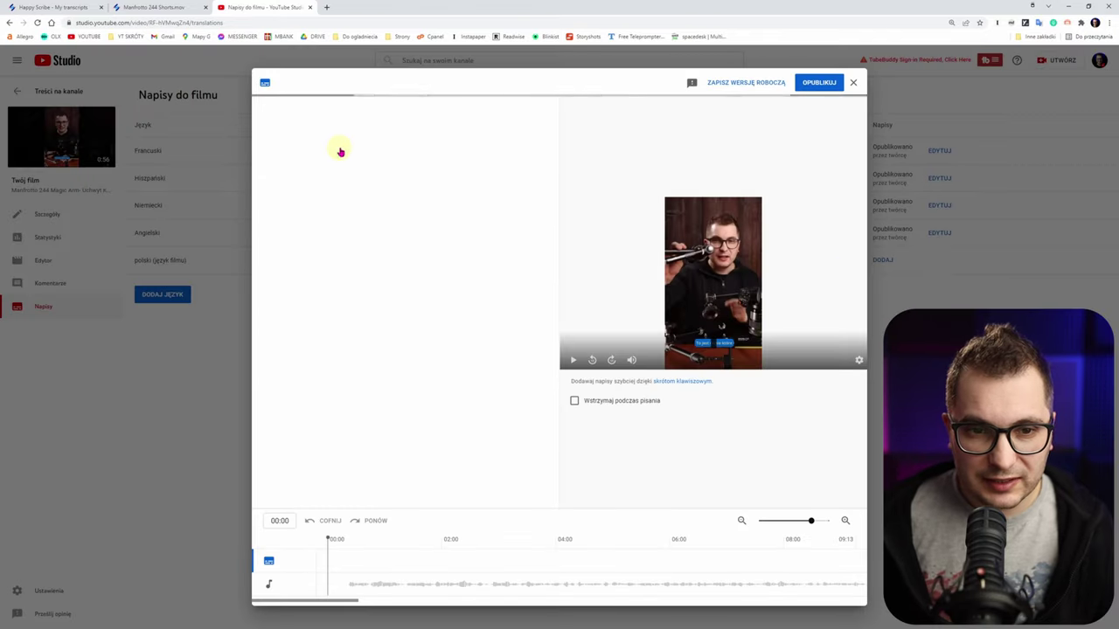
pyautogui.click(343, 148)
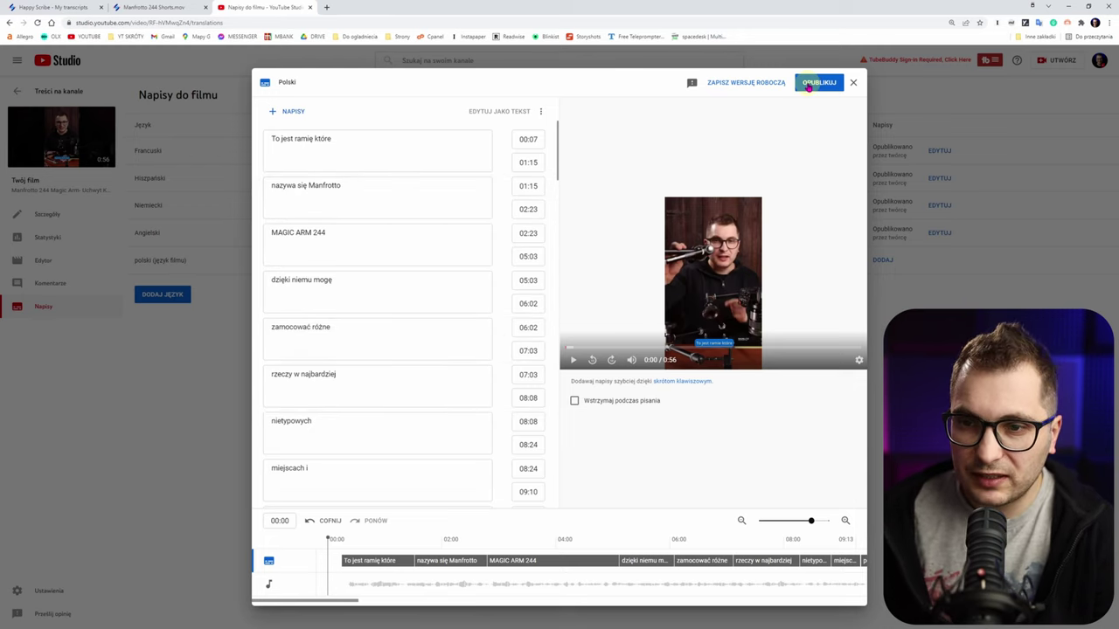
pyautogui.click(804, 83)
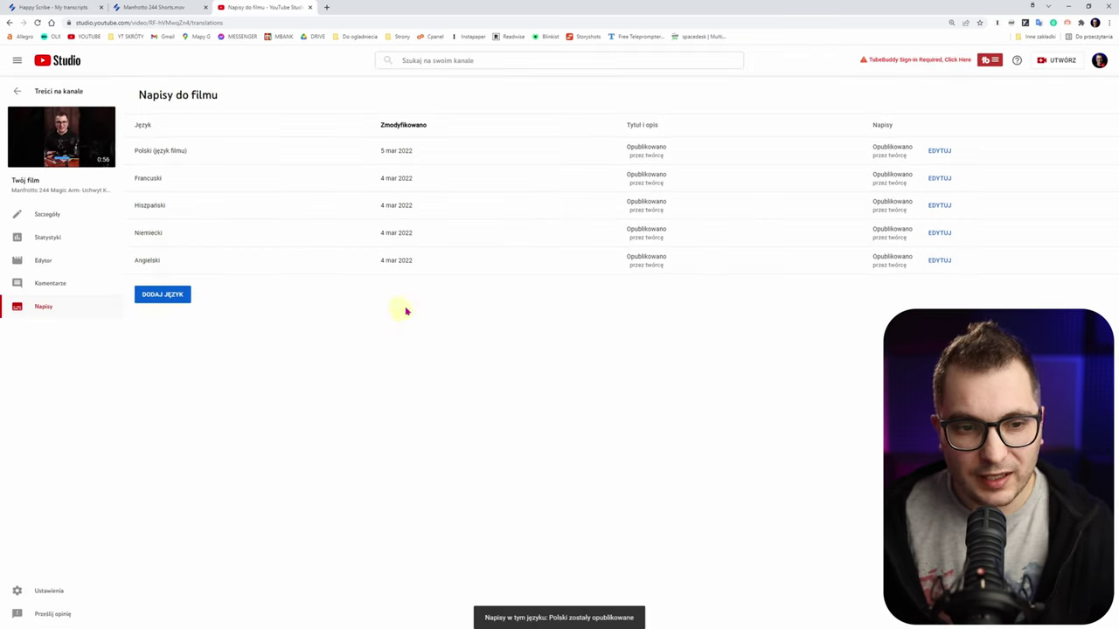
# - Add chiński as a language and publish auto-translated Chinese subtitles, then start the Chinese title/description translation
pyautogui.click(148, 297)
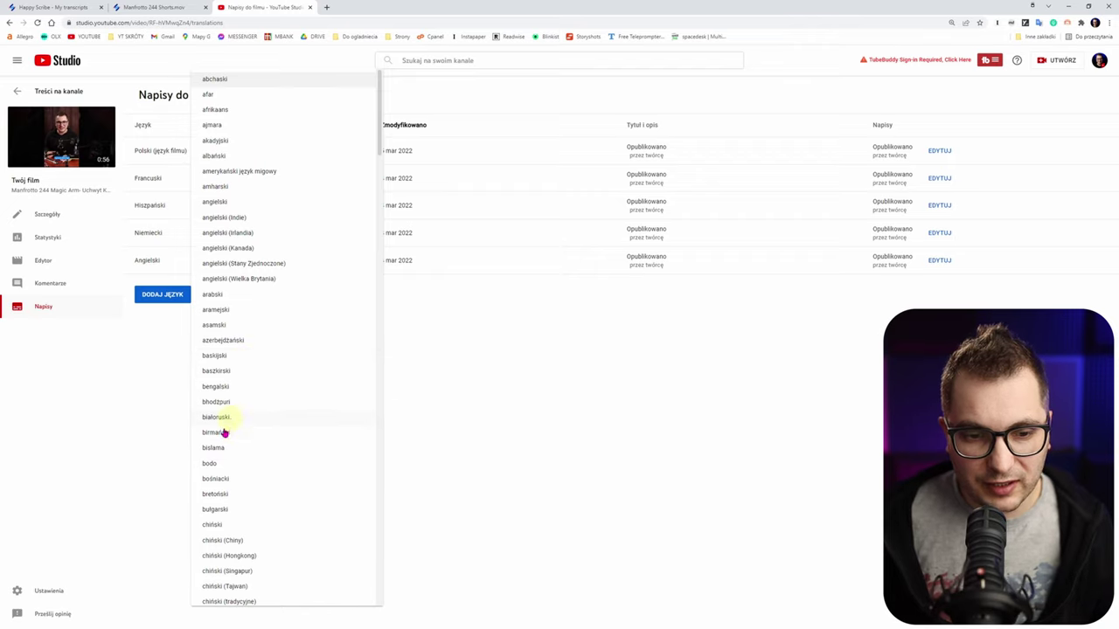
pyautogui.click(229, 525)
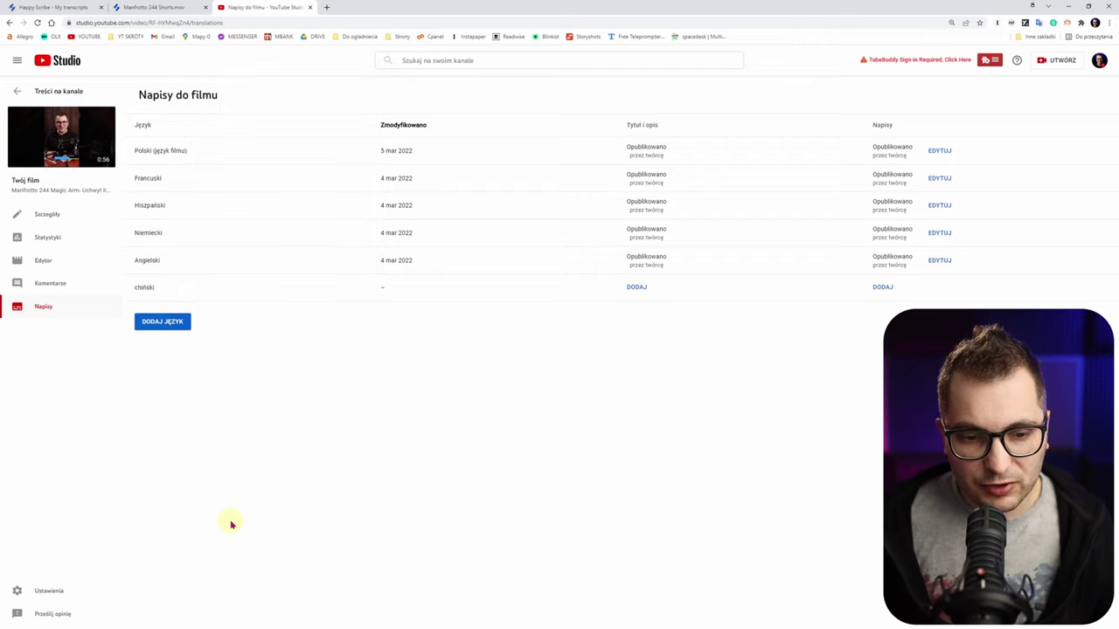
pyautogui.click(883, 288)
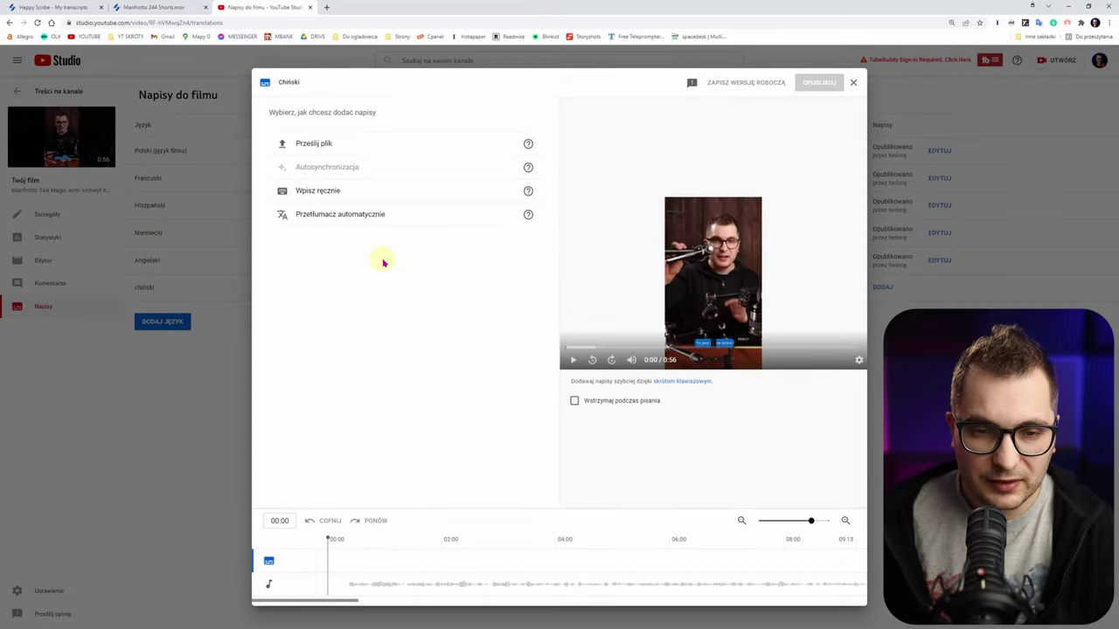
pyautogui.click(362, 216)
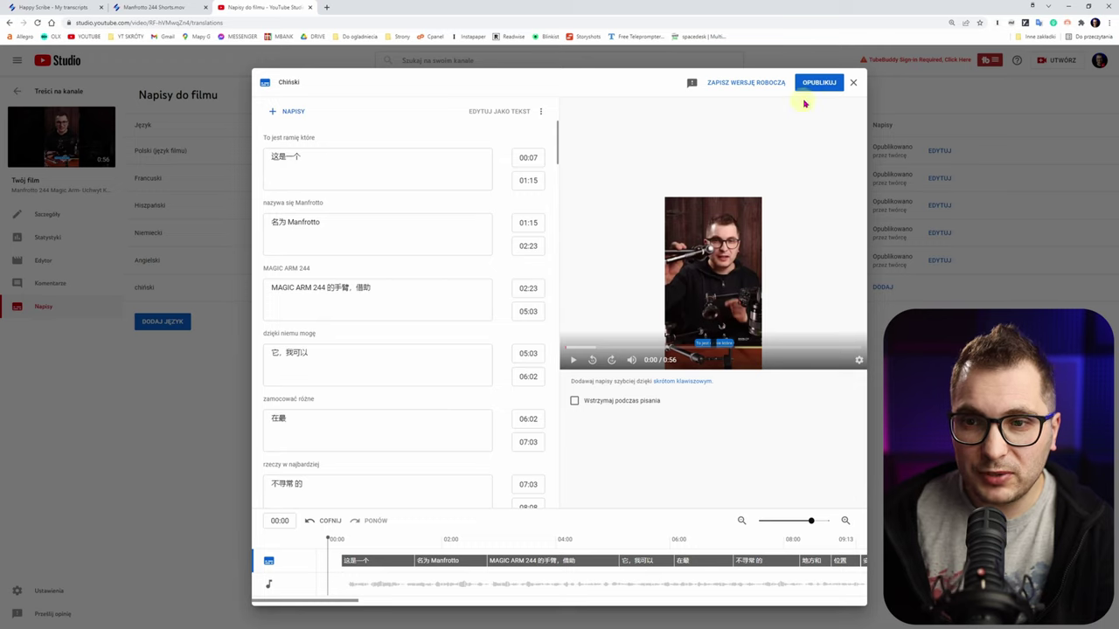
pyautogui.click(819, 82)
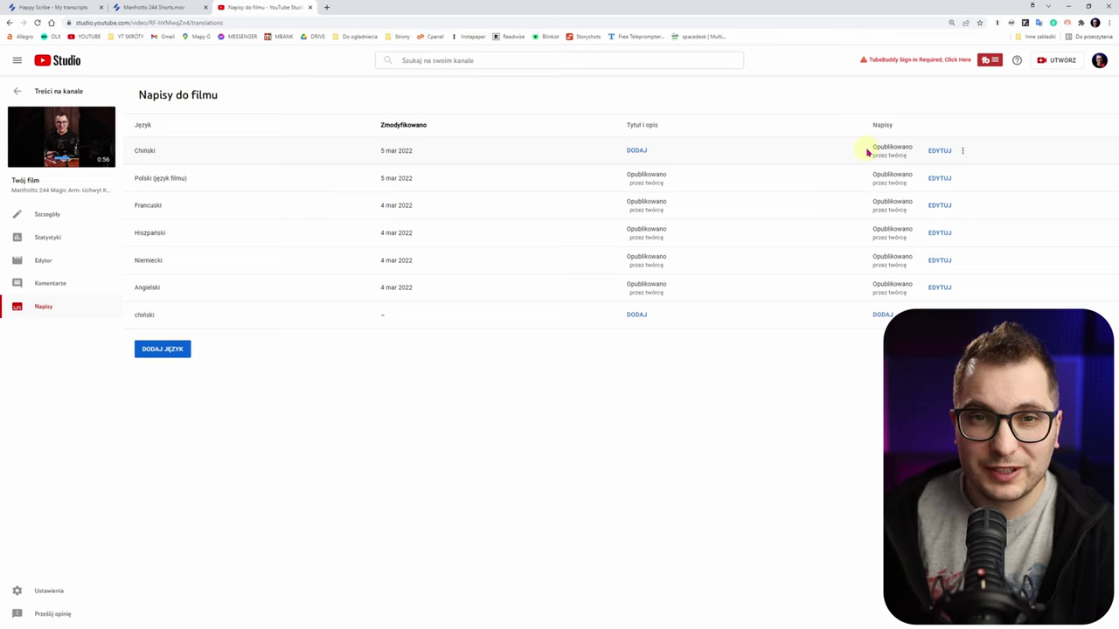
pyautogui.click(632, 151)
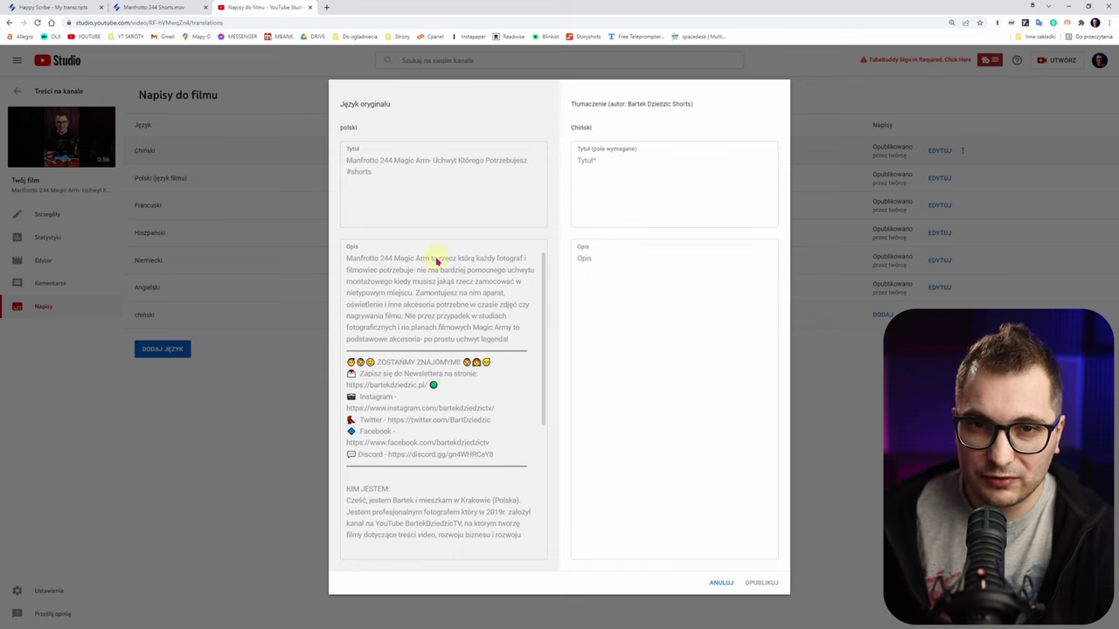
pyautogui.press('Escape')
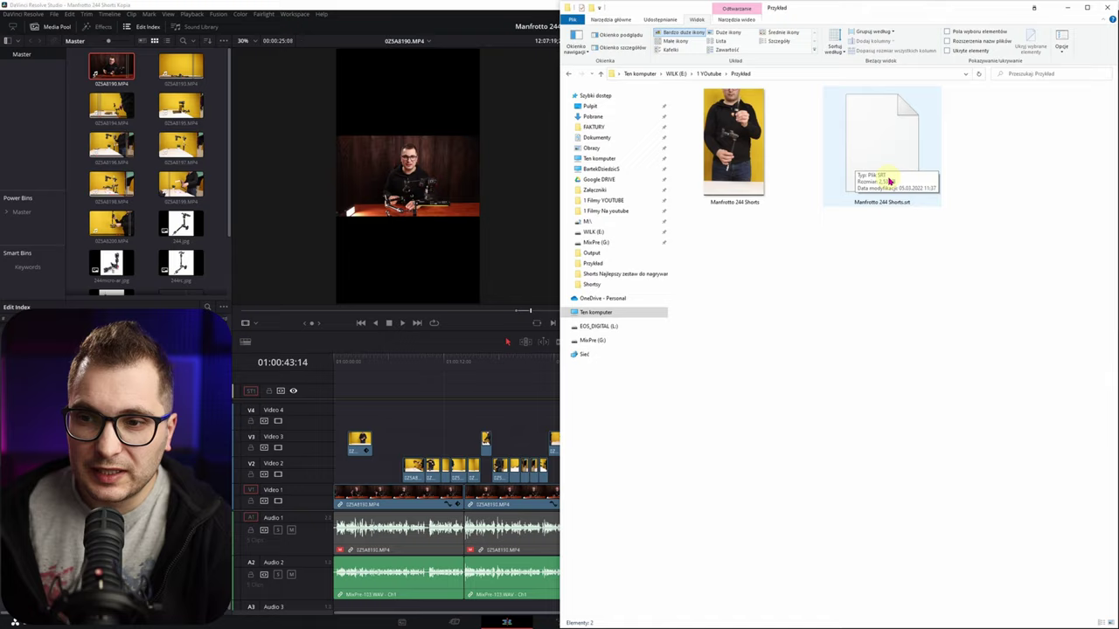
# - Import Manfrotto 244 Shorts.srt, place it on the subtitle track, preview it, and select all captions
pyautogui.moveTo(886, 133); pyautogui.dragTo(181, 175)
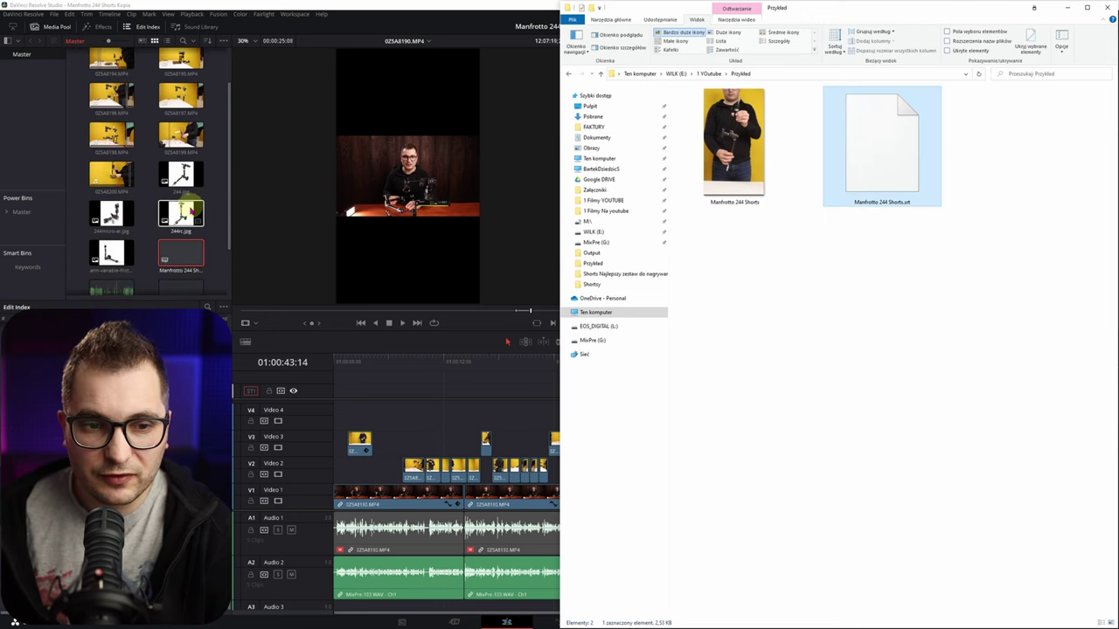
pyautogui.click(324, 5)
pyautogui.moveTo(181, 257); pyautogui.dragTo(325, 385)
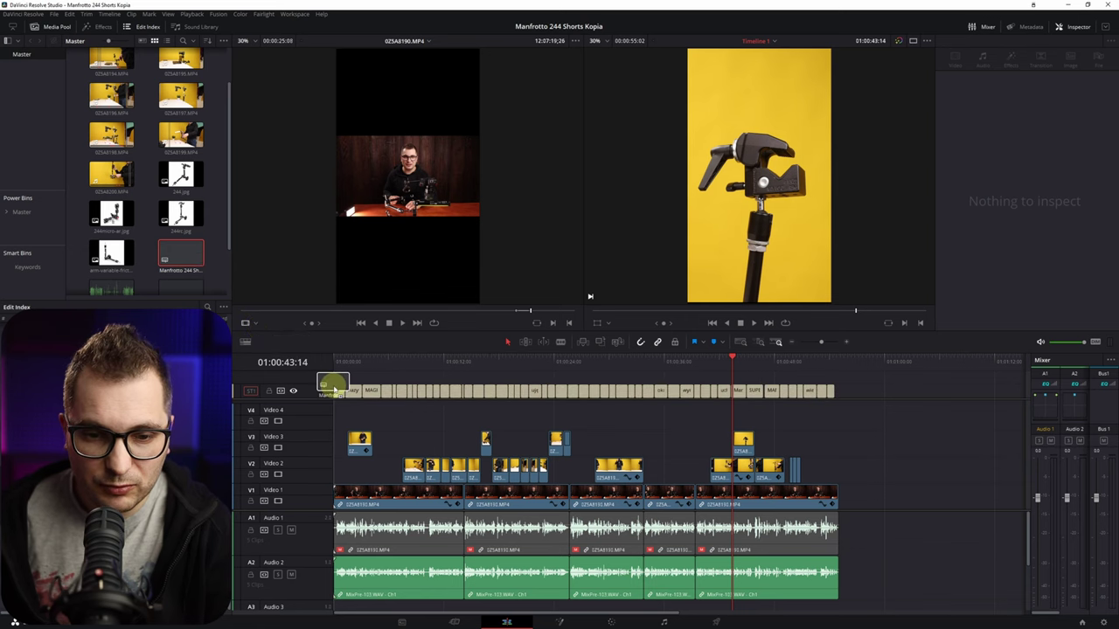
pyautogui.moveTo(350, 359); pyautogui.dragTo(636, 375)
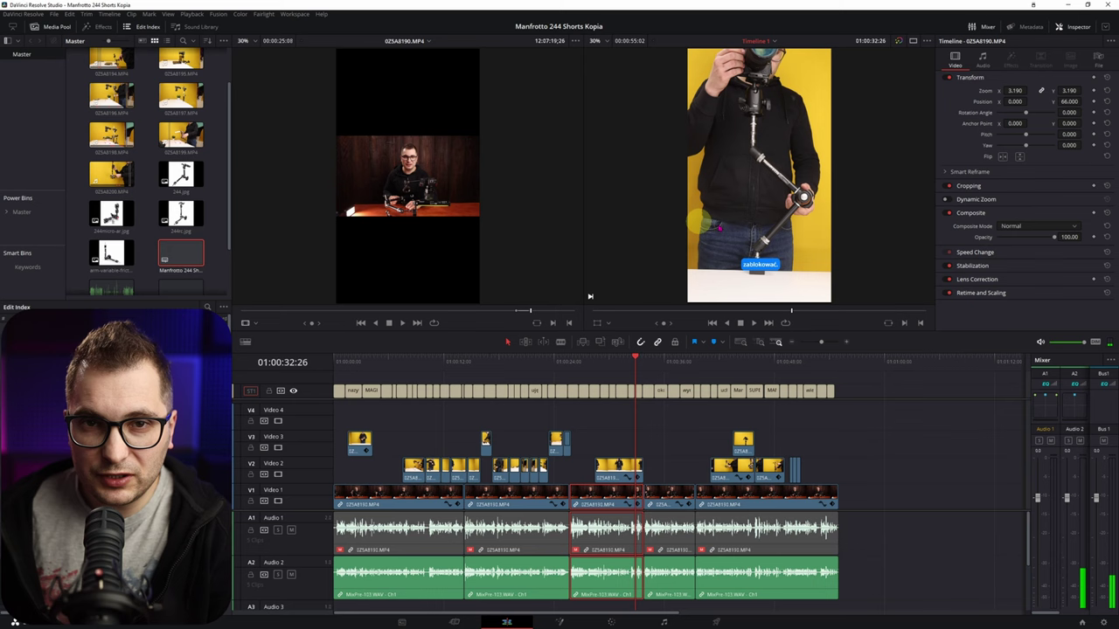
pyautogui.moveTo(866, 381); pyautogui.dragTo(325, 389)
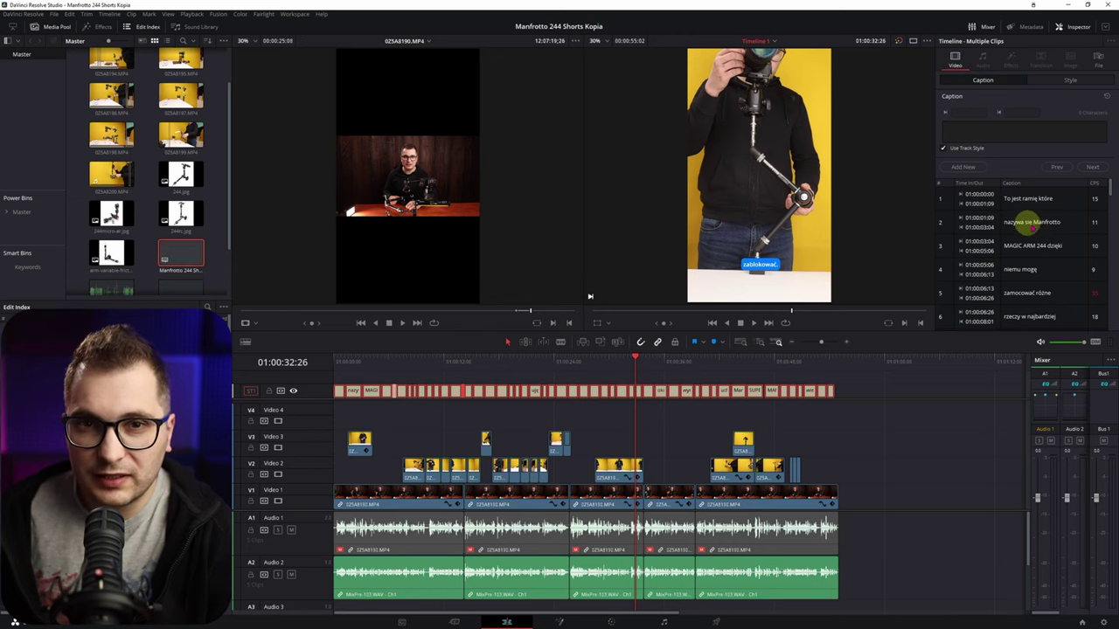
# - In the subtitle Style settings, raise the text size from 25 to 57 and adjust Position X
pyautogui.click(1054, 81)
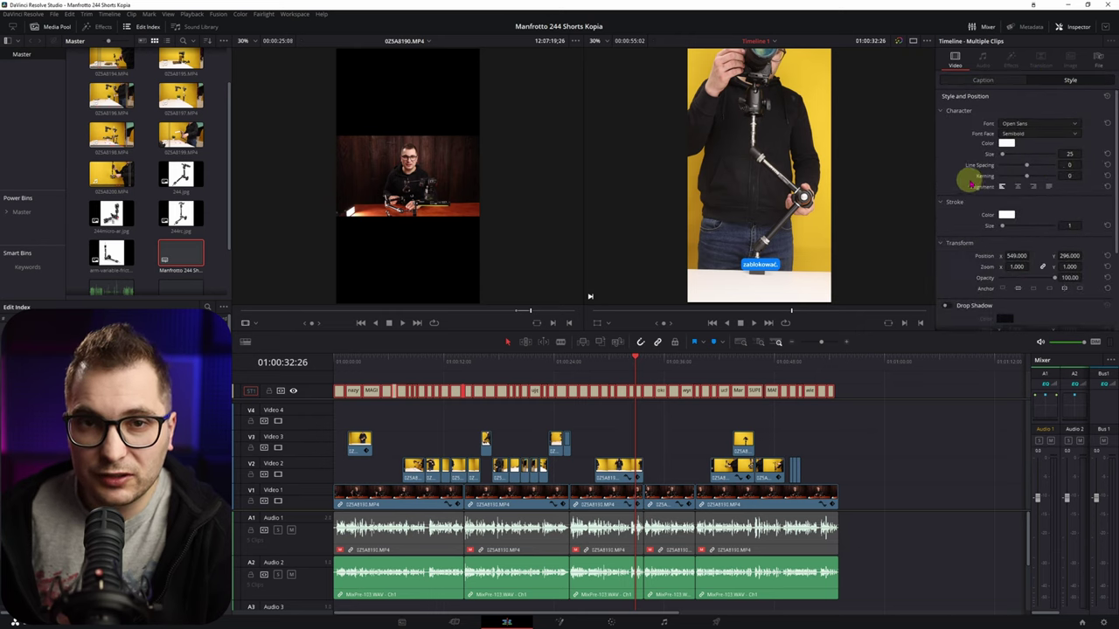
pyautogui.scroll(-3, 999, 180)
pyautogui.scroll(3, 1005, 157)
pyautogui.moveTo(1003, 155); pyautogui.dragTo(1006, 151)
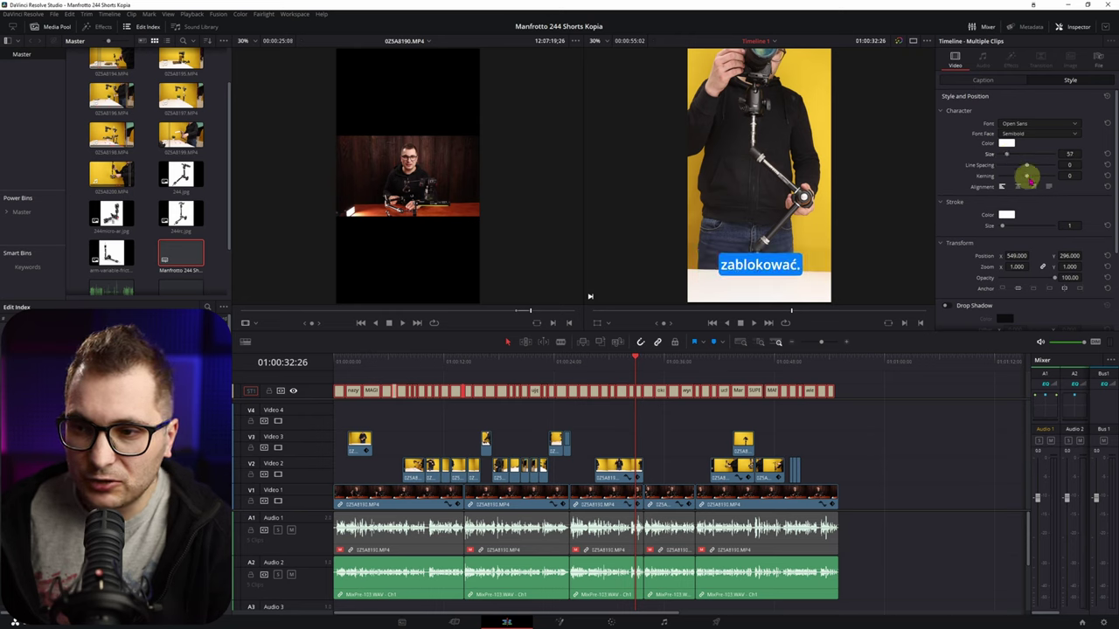
pyautogui.scroll(-1, 1014, 175)
pyautogui.moveTo(1017, 230)
pyautogui.mouseDown()
pyautogui.moveTo(989, 233)
pyautogui.moveTo(1001, 233)
pyautogui.mouseUp()
pyautogui.scroll(-3, 952, 192)
# - Enable a drop shadow and set the subtitle background colour to green, then deselect the clips
pyautogui.click(950, 194)
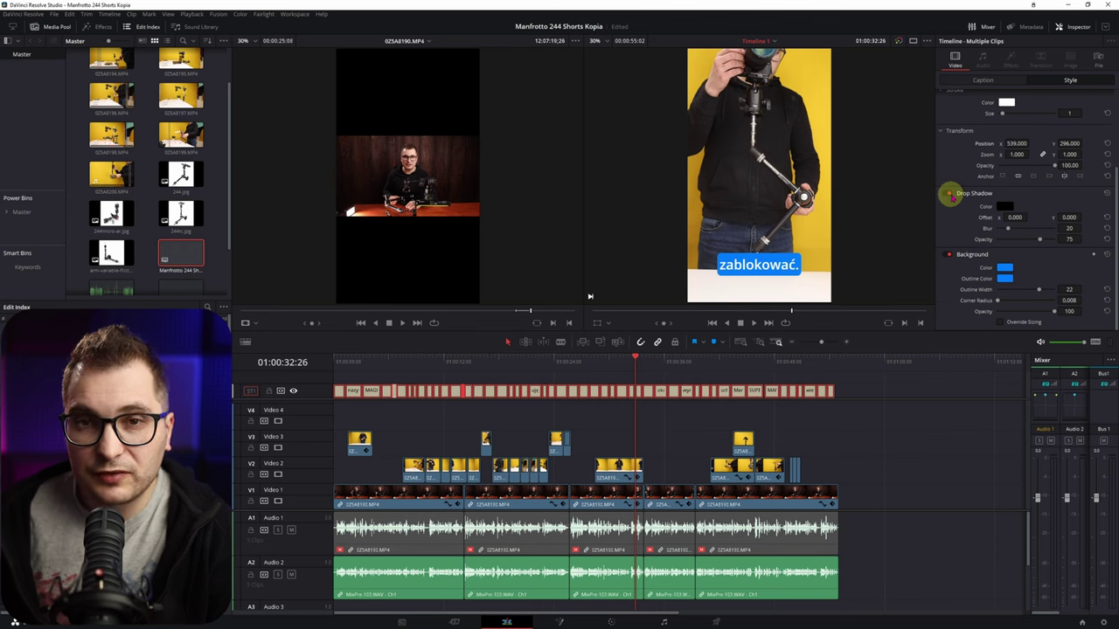
pyautogui.click(1006, 268)
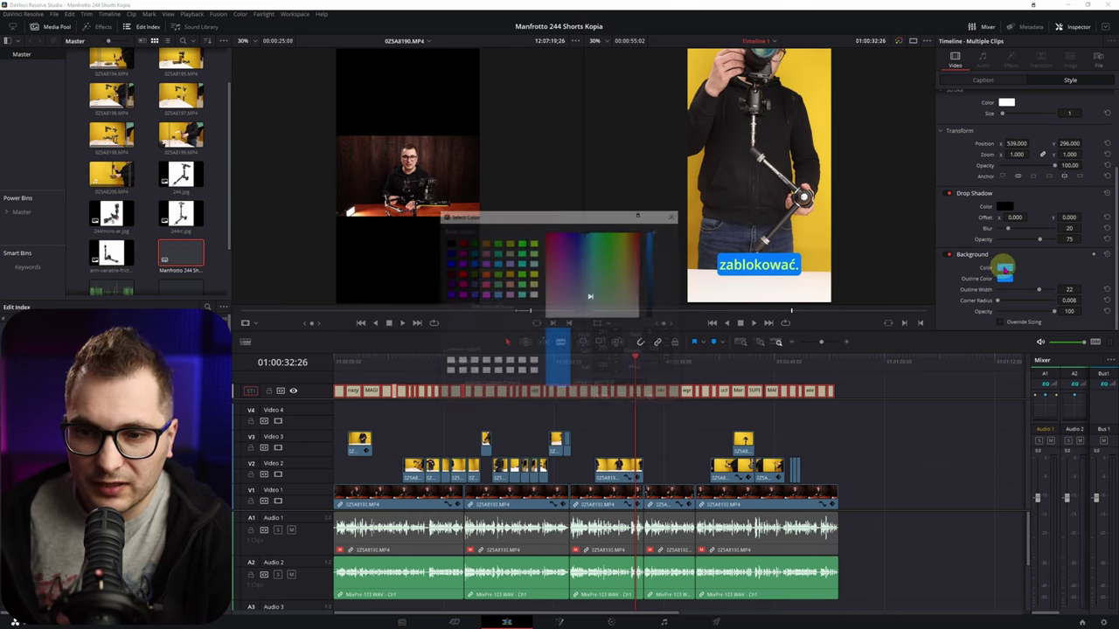
pyautogui.click(609, 255)
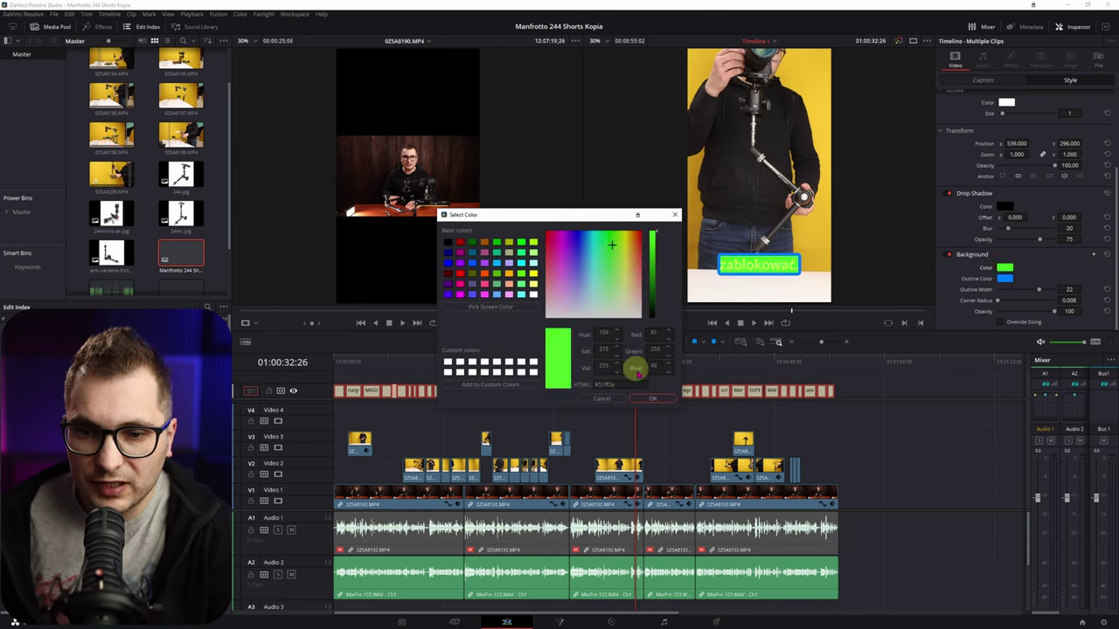
pyautogui.click(652, 399)
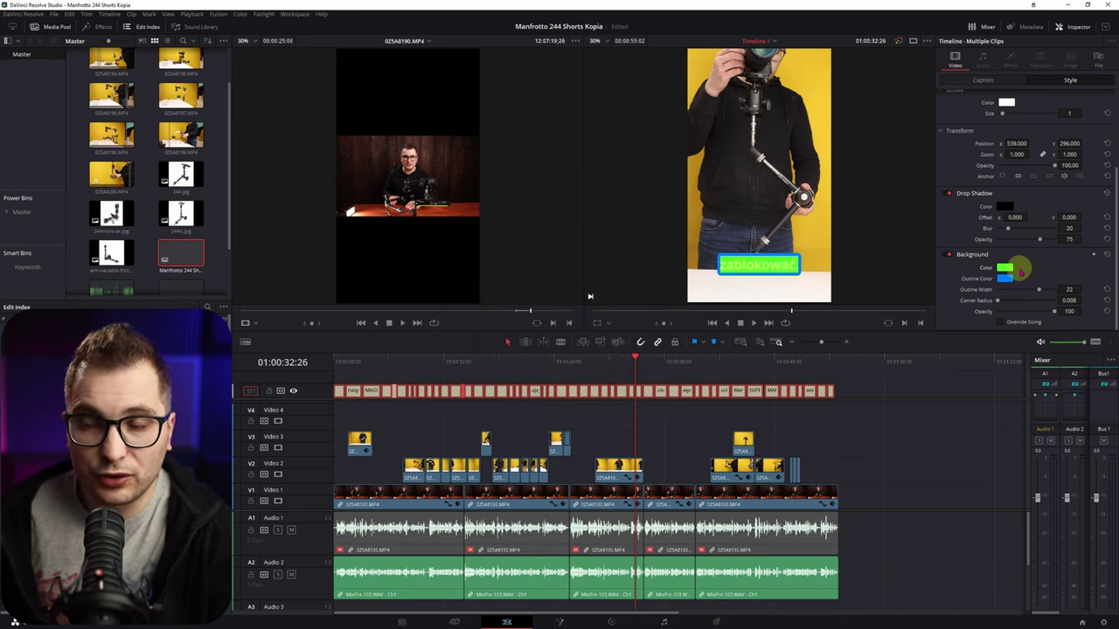
pyautogui.scroll(4, 1031, 167)
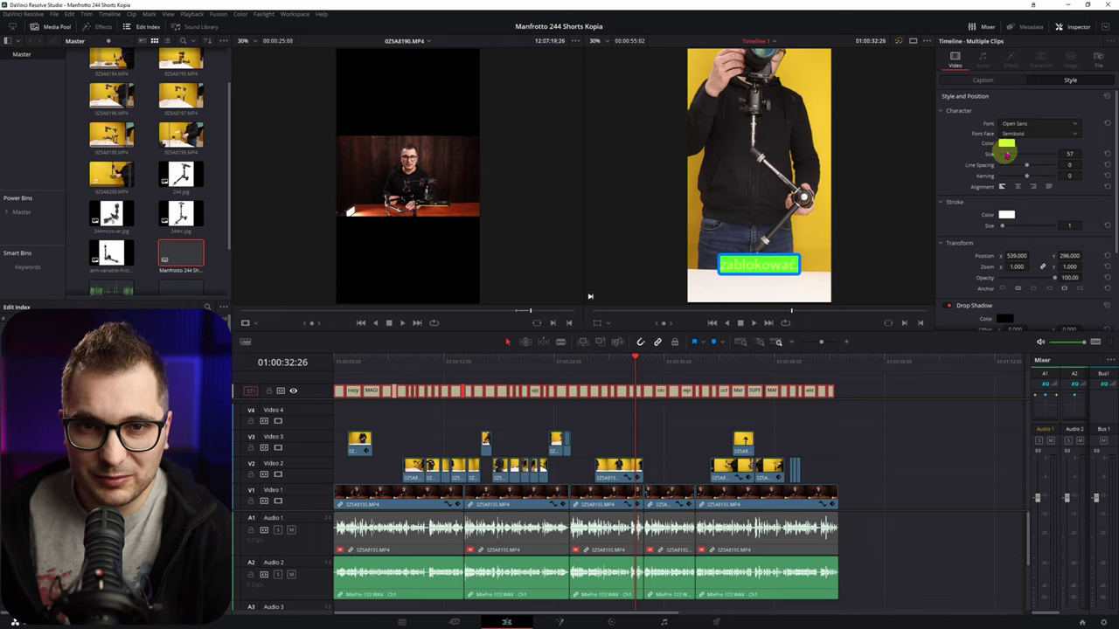
pyautogui.hotkey('ctrl', 'z')
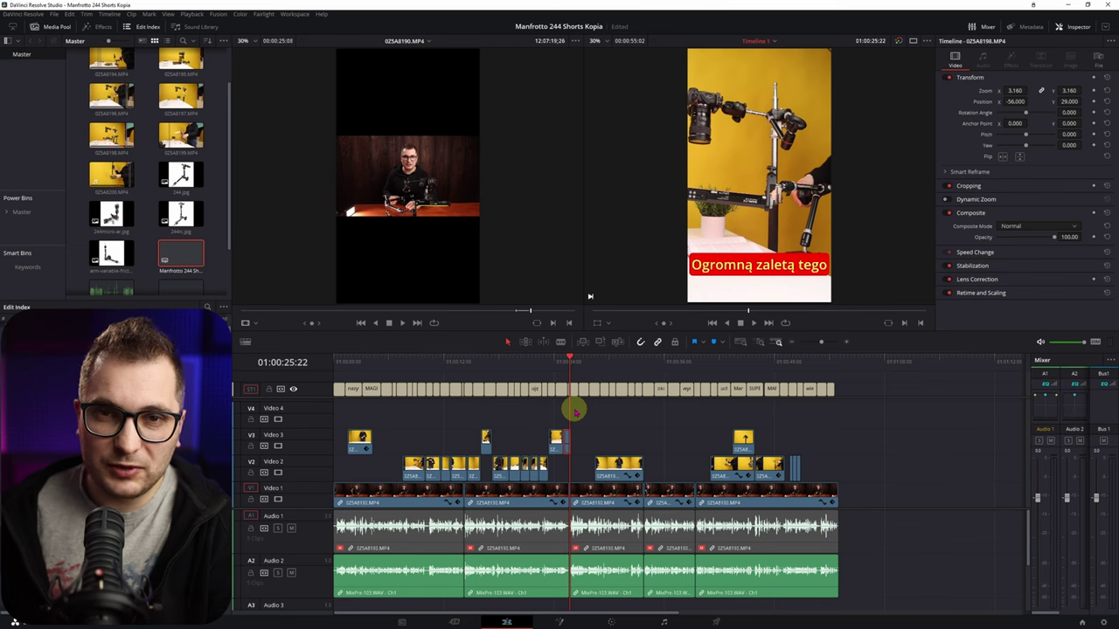
# - Switch to the Deliver page to reach the render settings
pyautogui.click(716, 622)
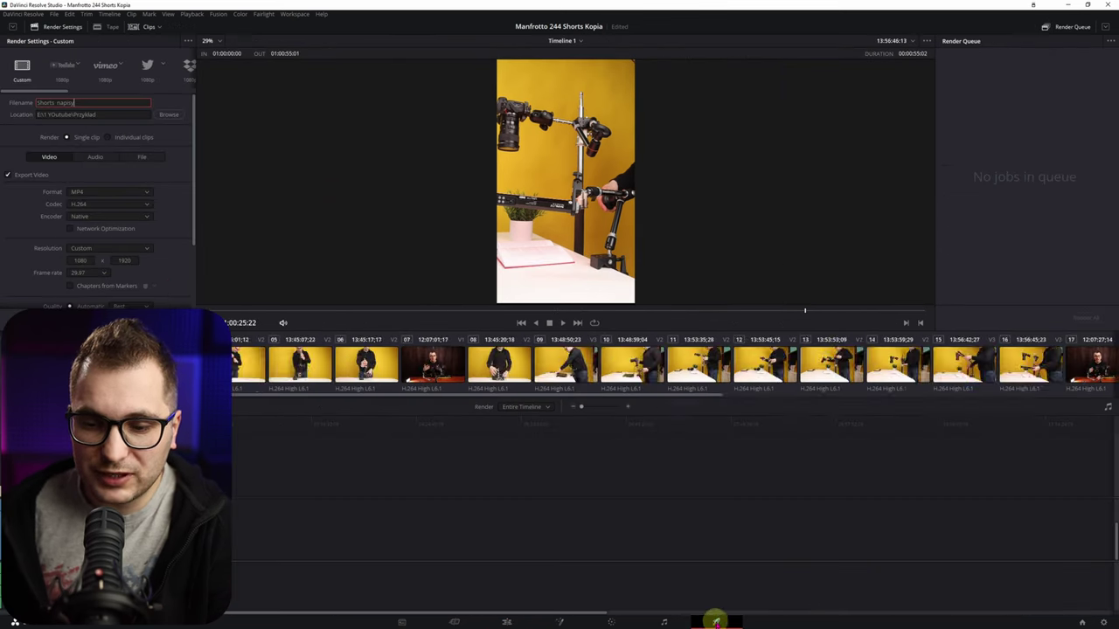